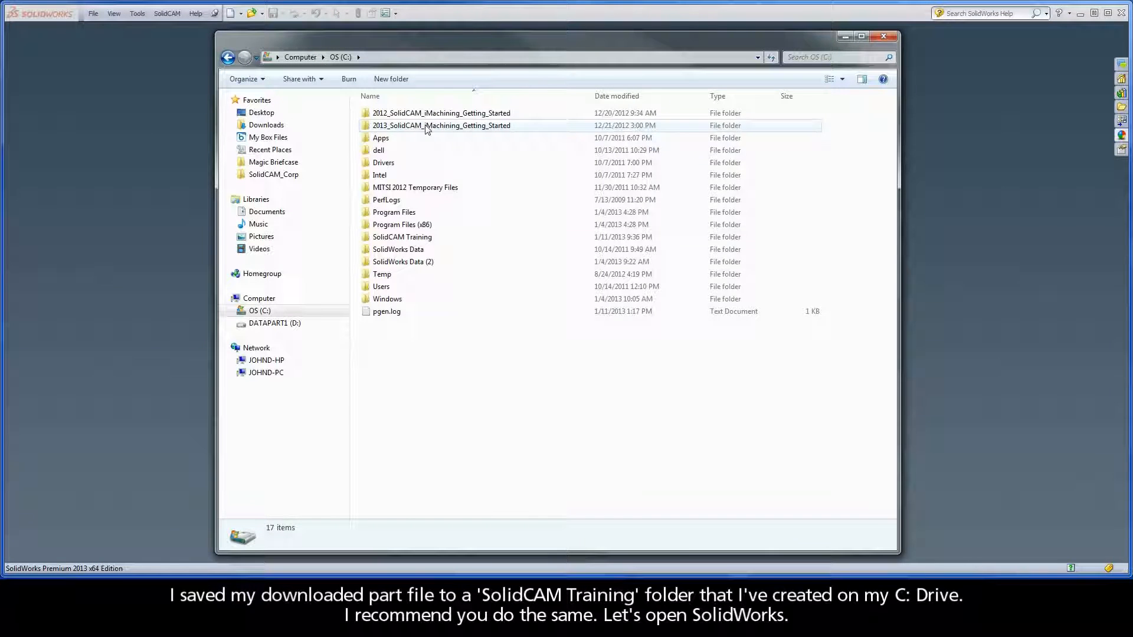
- Open the part SCAerospacePart1.SLDPRT from the SolidCAM Training folder on the C: drive
double_click(437, 238)
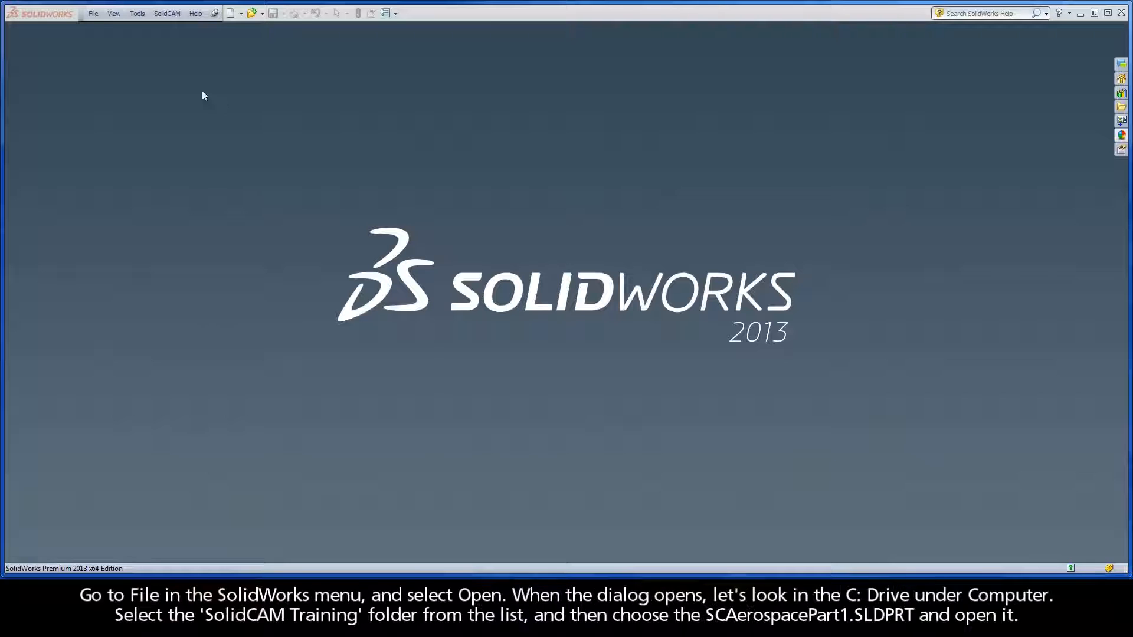
click(94, 13)
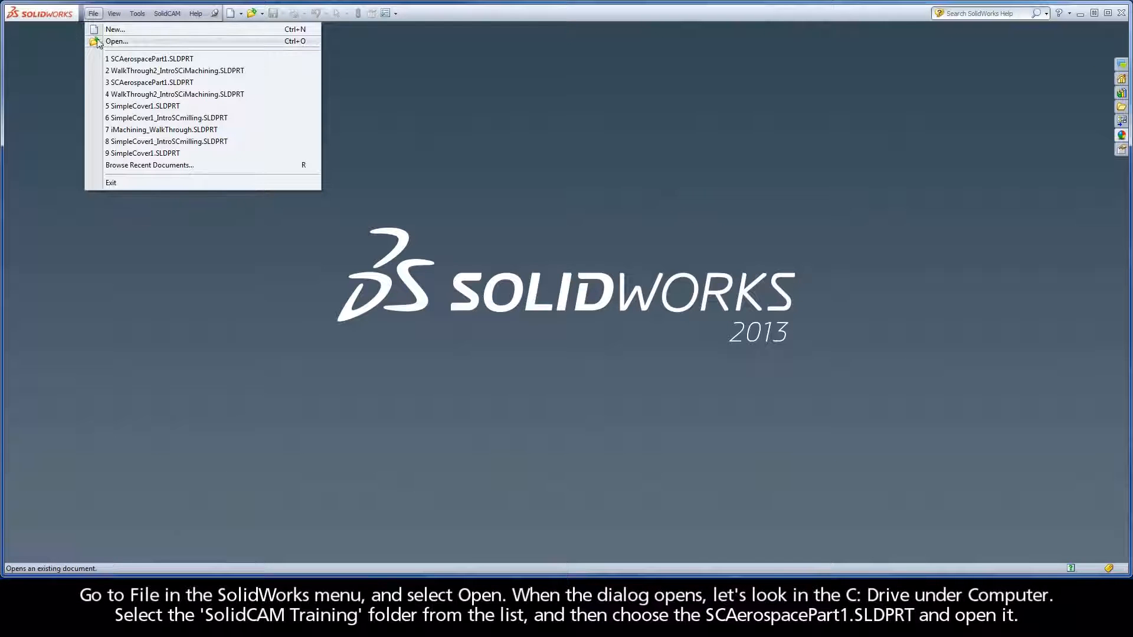
click(128, 41)
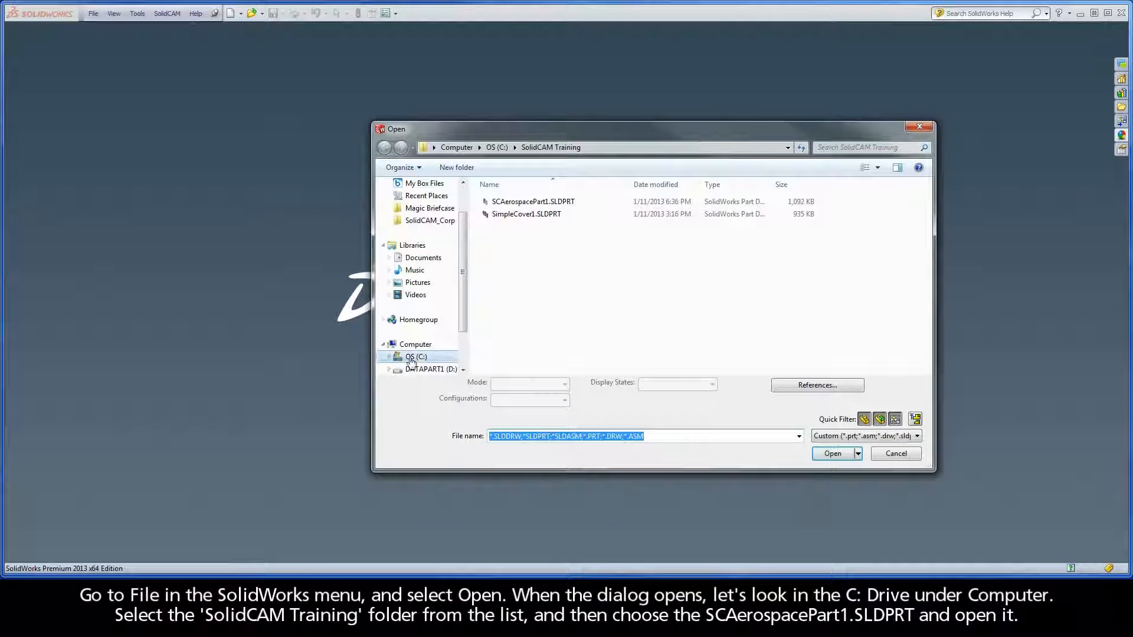
click(417, 357)
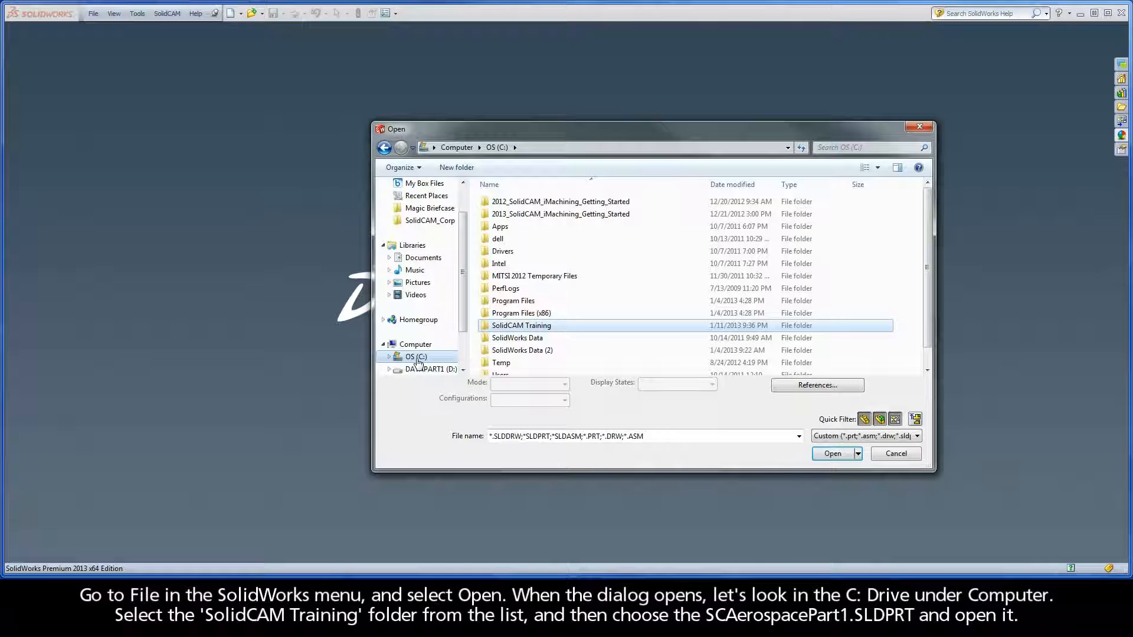
double_click(552, 328)
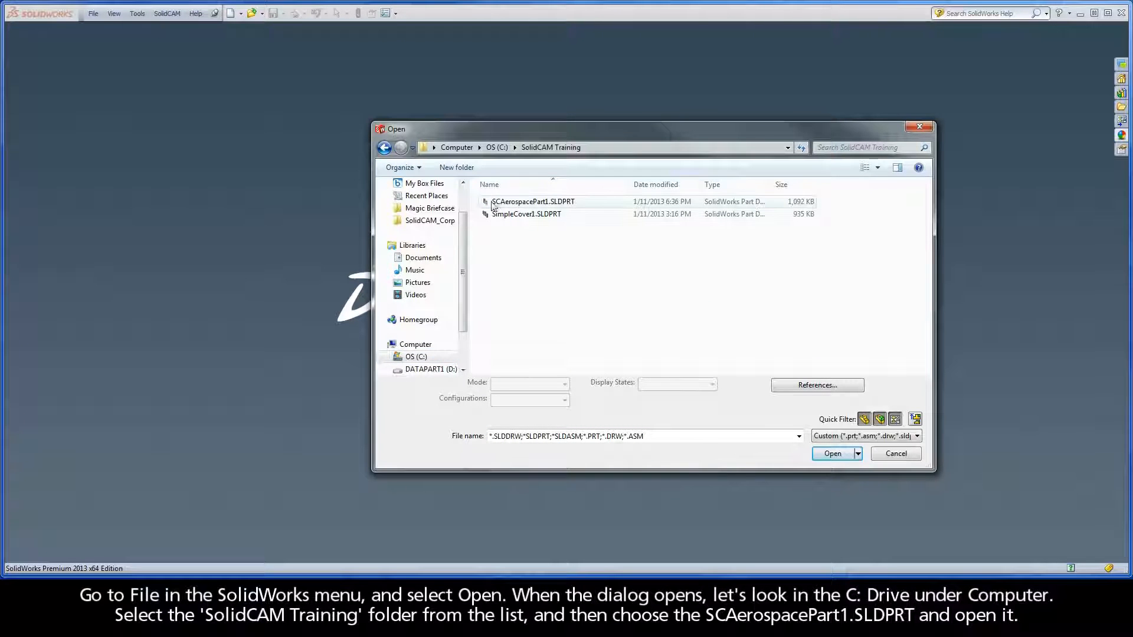
click(577, 206)
click(827, 453)
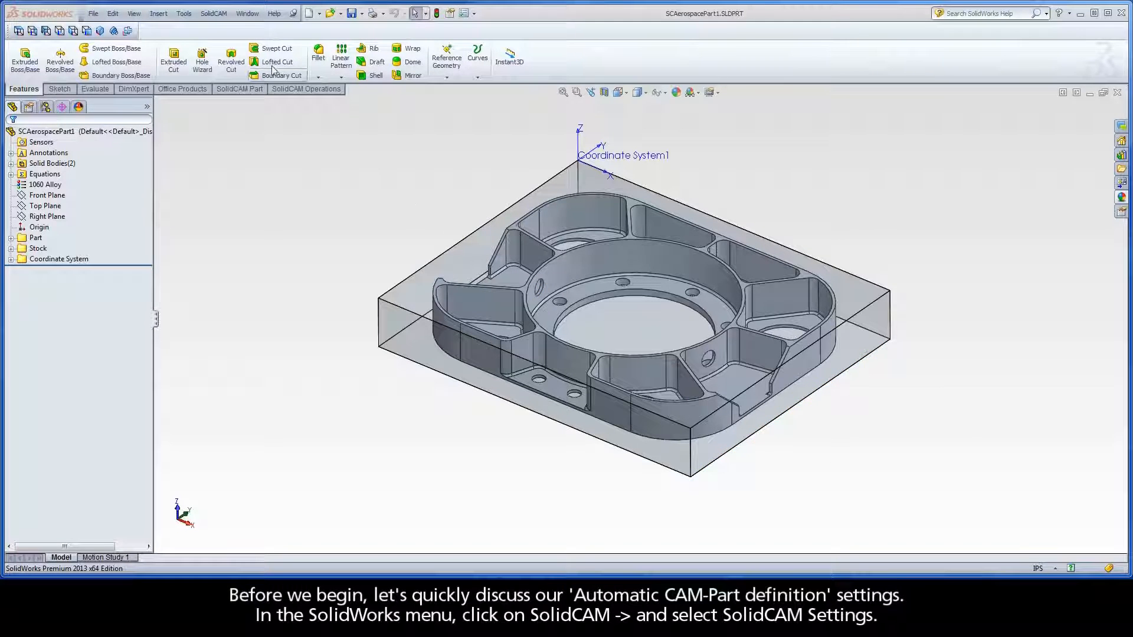
- In the SolidCAM settings for automatic milling CAM-Part definition, disable the default CNC-controller, automatic MAC1-1 position, stock definition and target definition
click(214, 14)
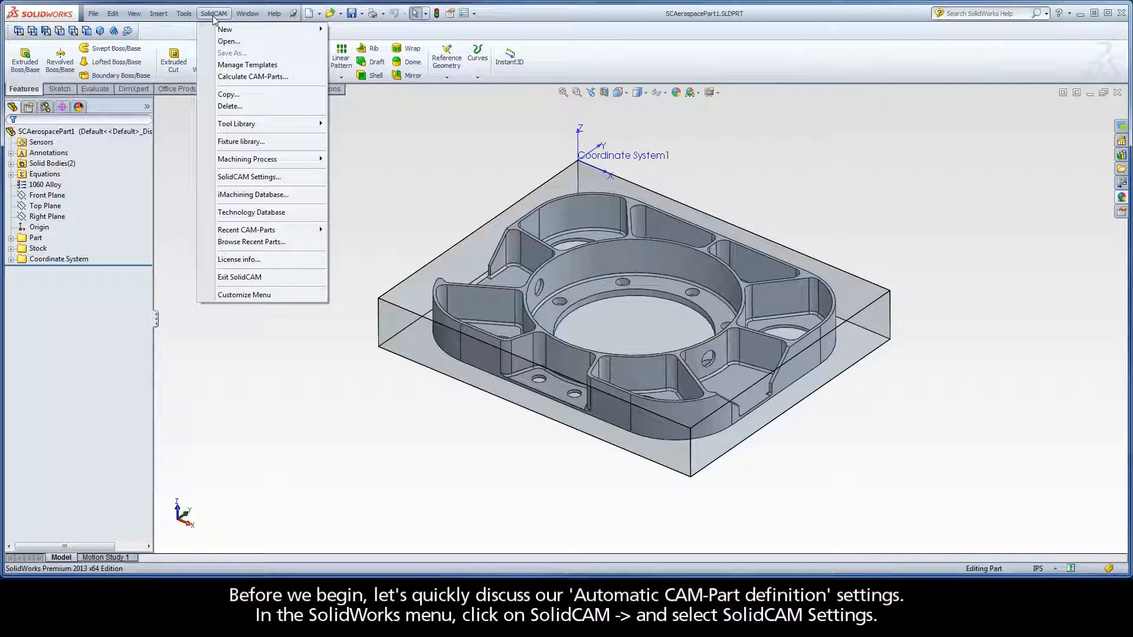
click(249, 177)
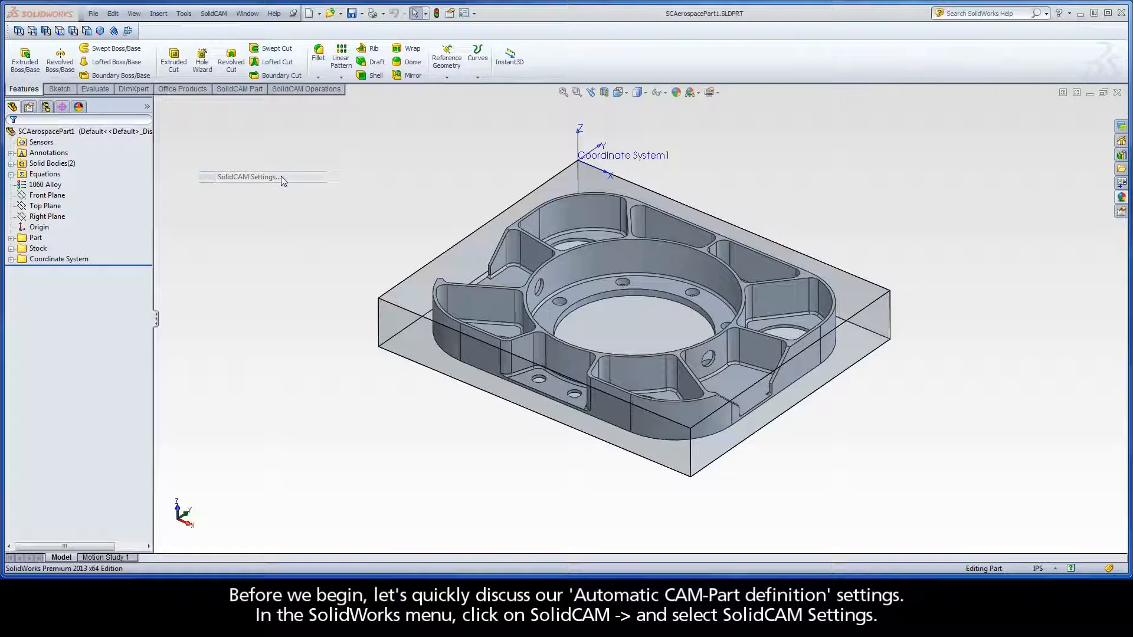
click(457, 264)
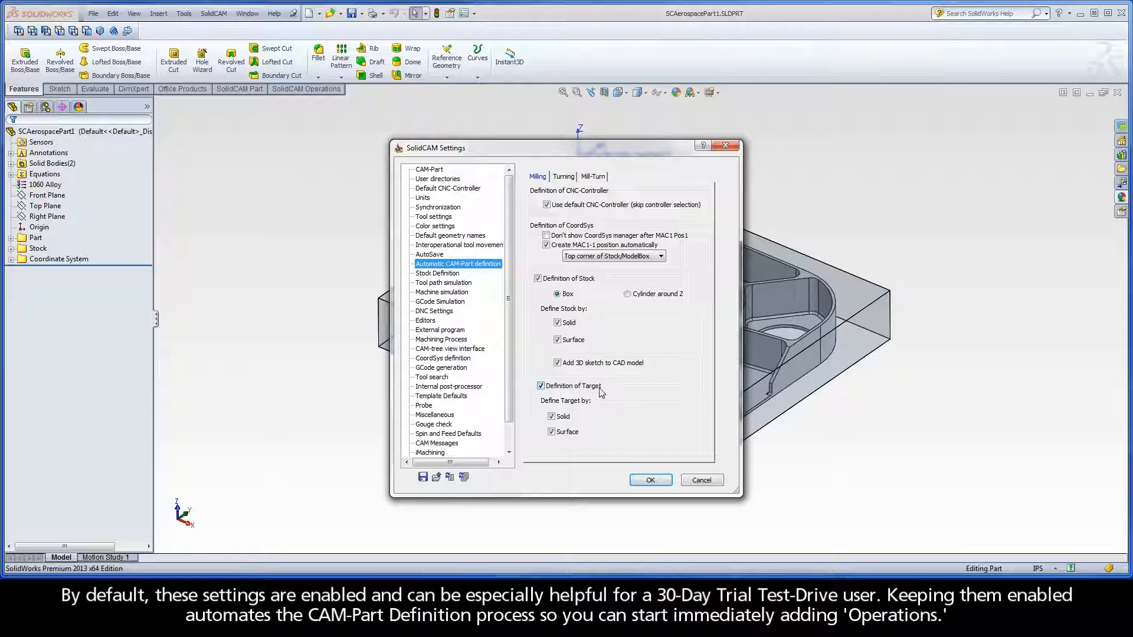
click(546, 205)
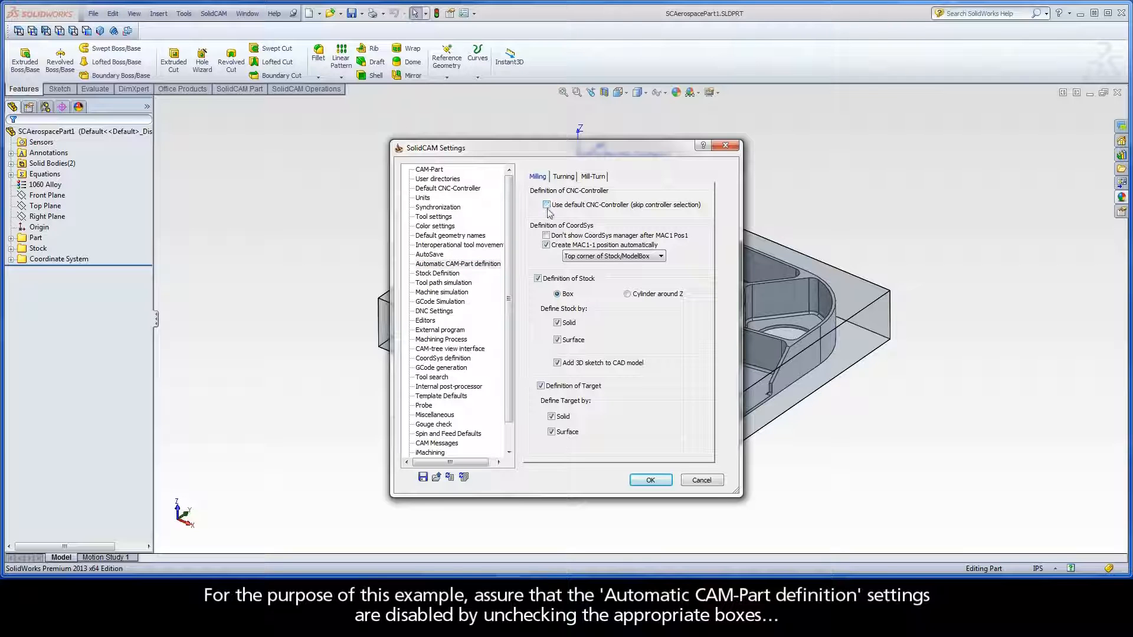
click(546, 245)
click(537, 277)
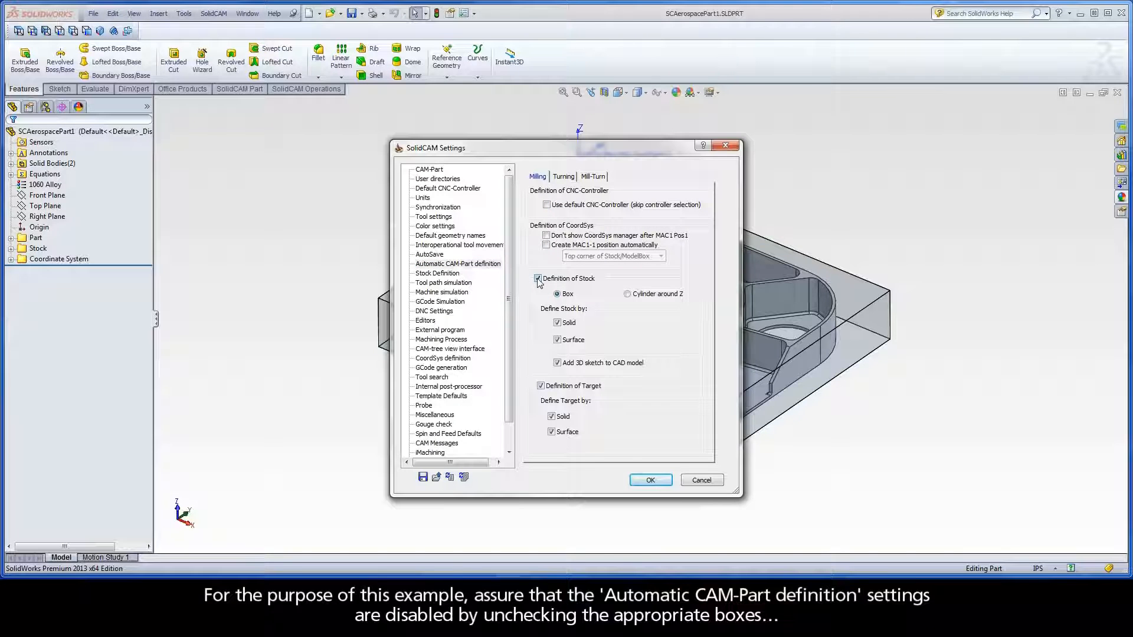
click(540, 386)
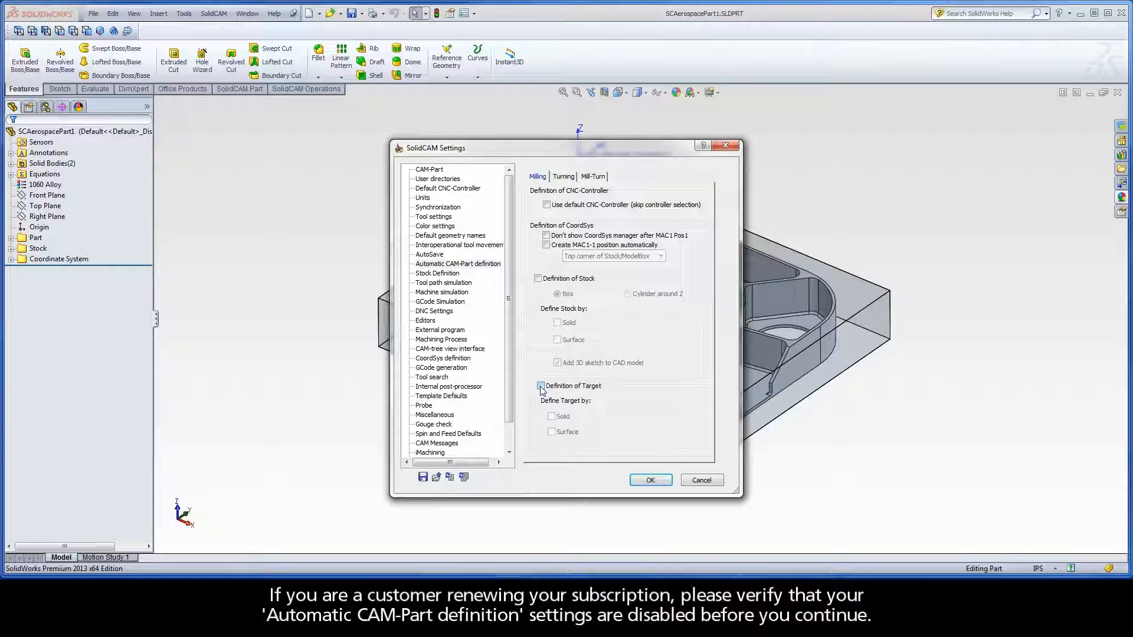
- Set new CAM-Parts to be saved as Internal, inside the SolidWorks part file
click(434, 172)
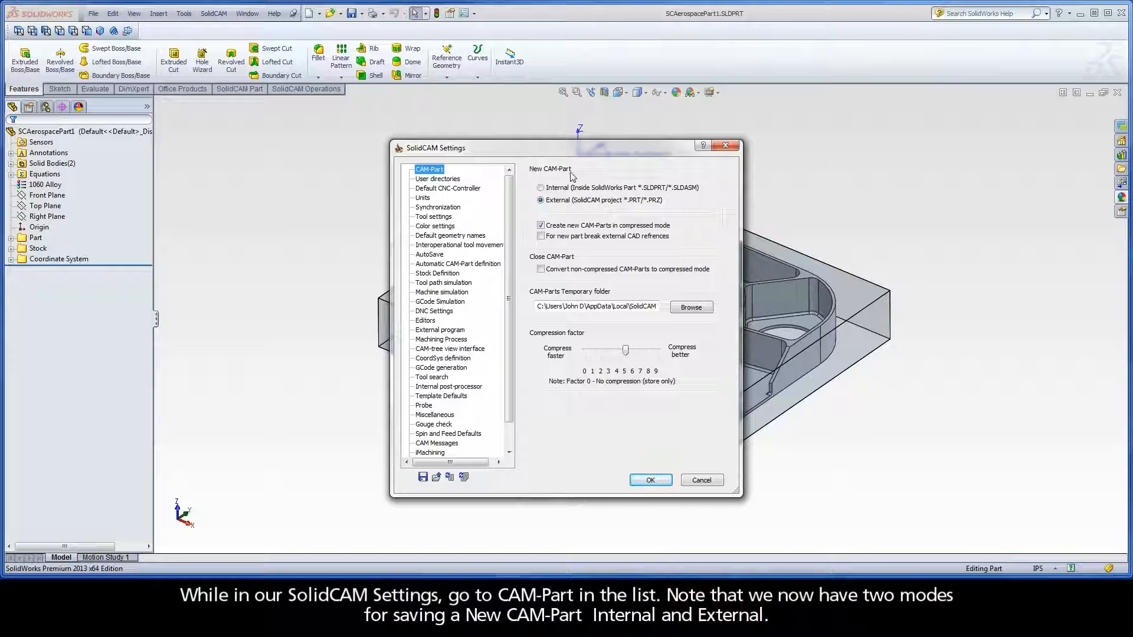
click(541, 188)
click(541, 200)
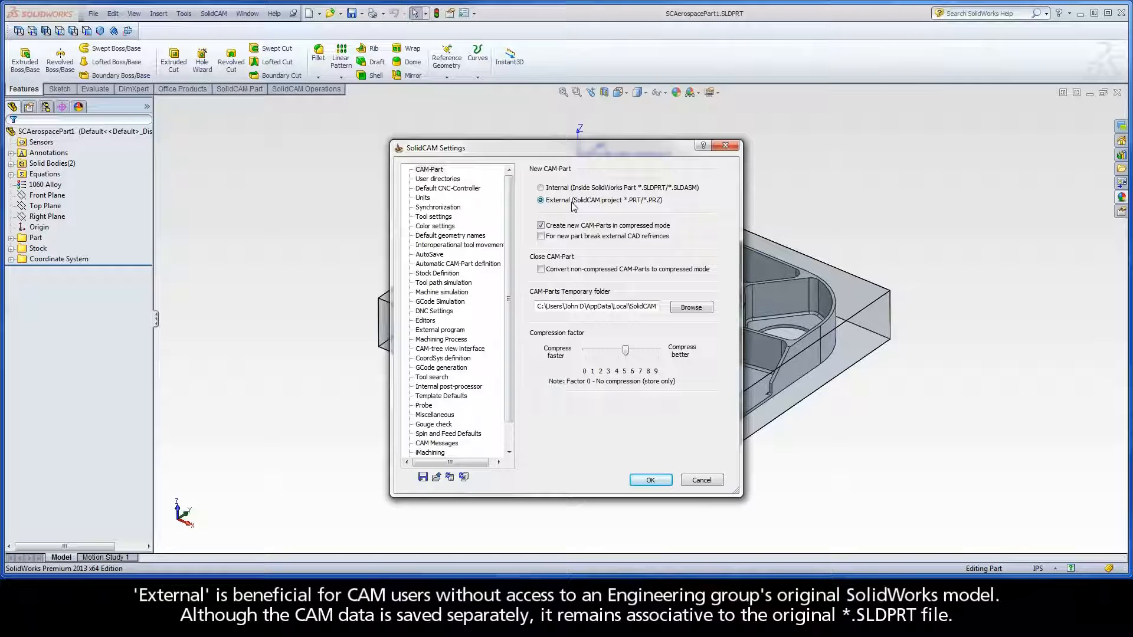
click(541, 188)
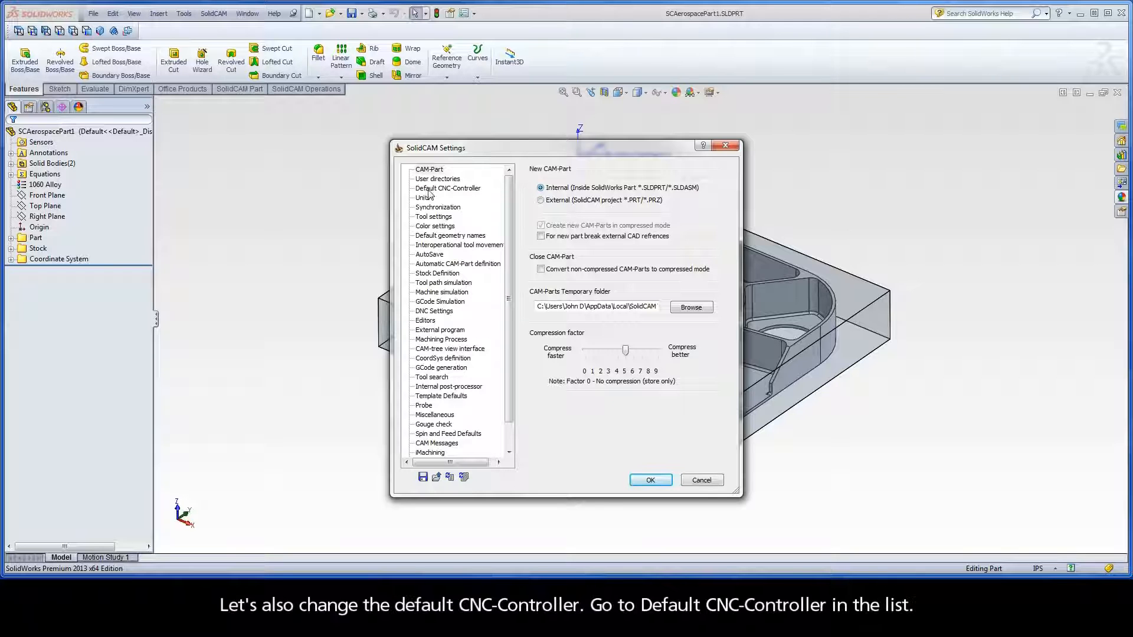
- Set the default milling CNC-controller to gMilling_Haas_SS_3x and apply the SolidCAM settings
click(479, 189)
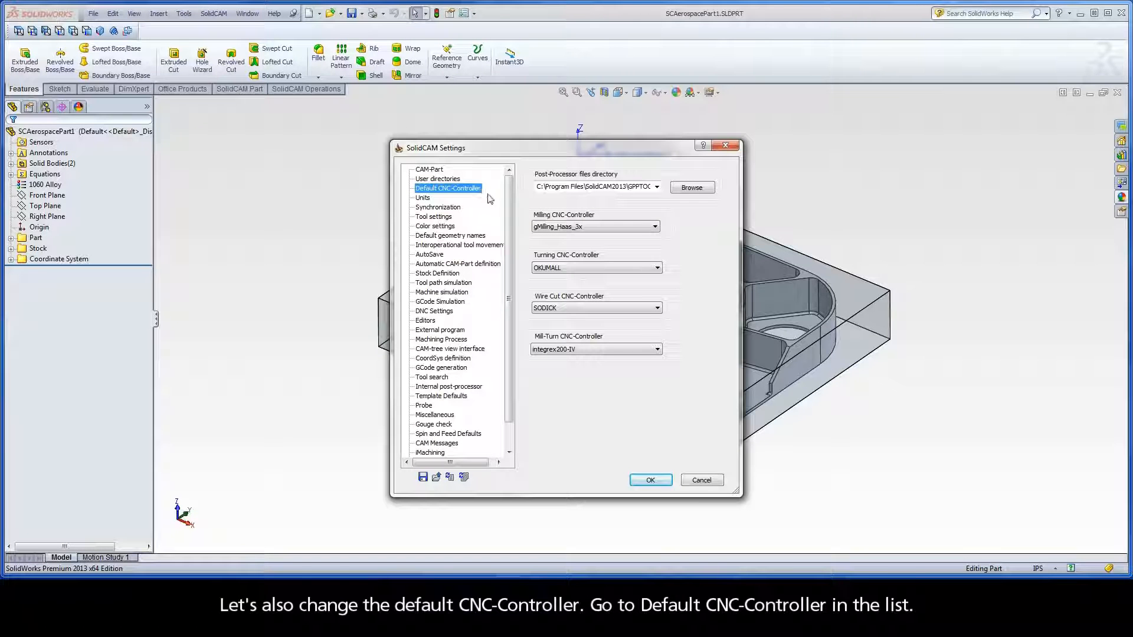
click(594, 228)
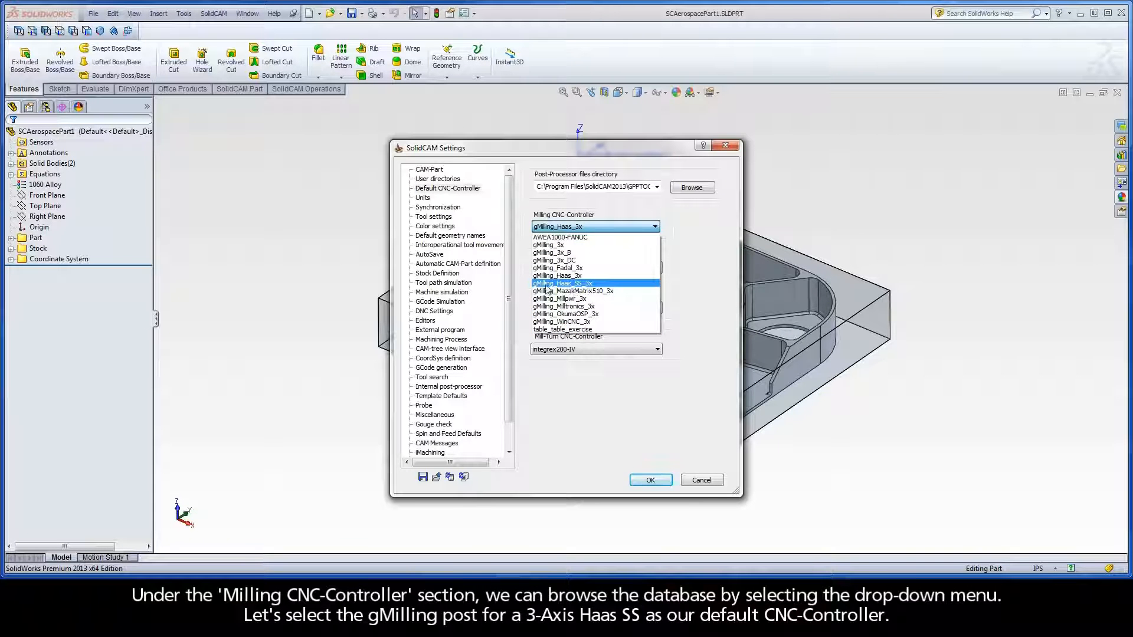
click(596, 288)
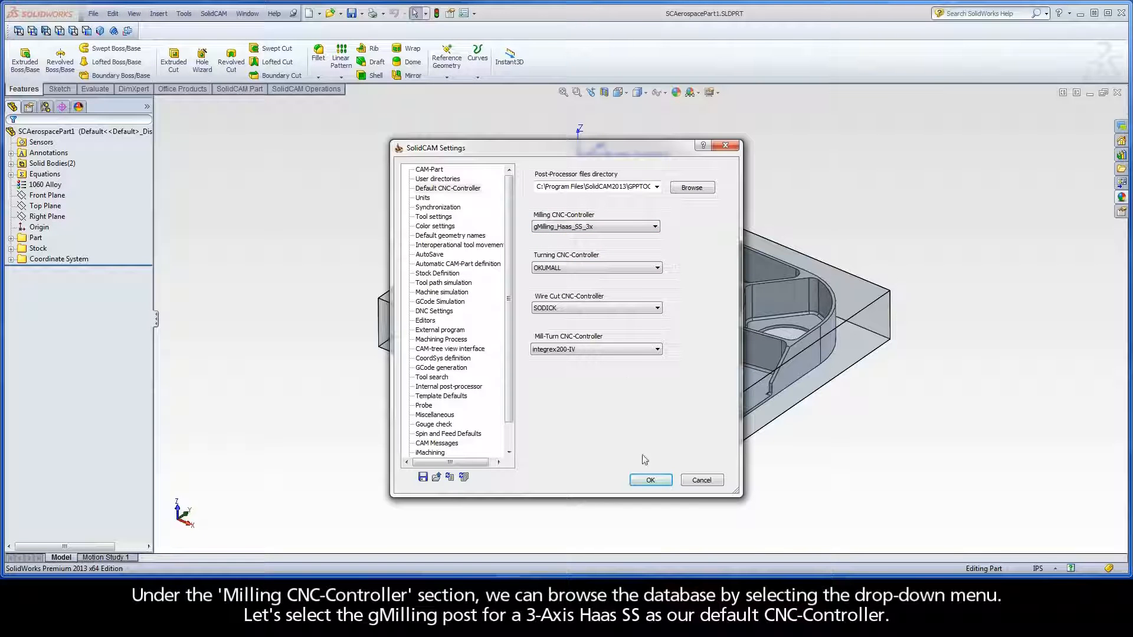
click(650, 481)
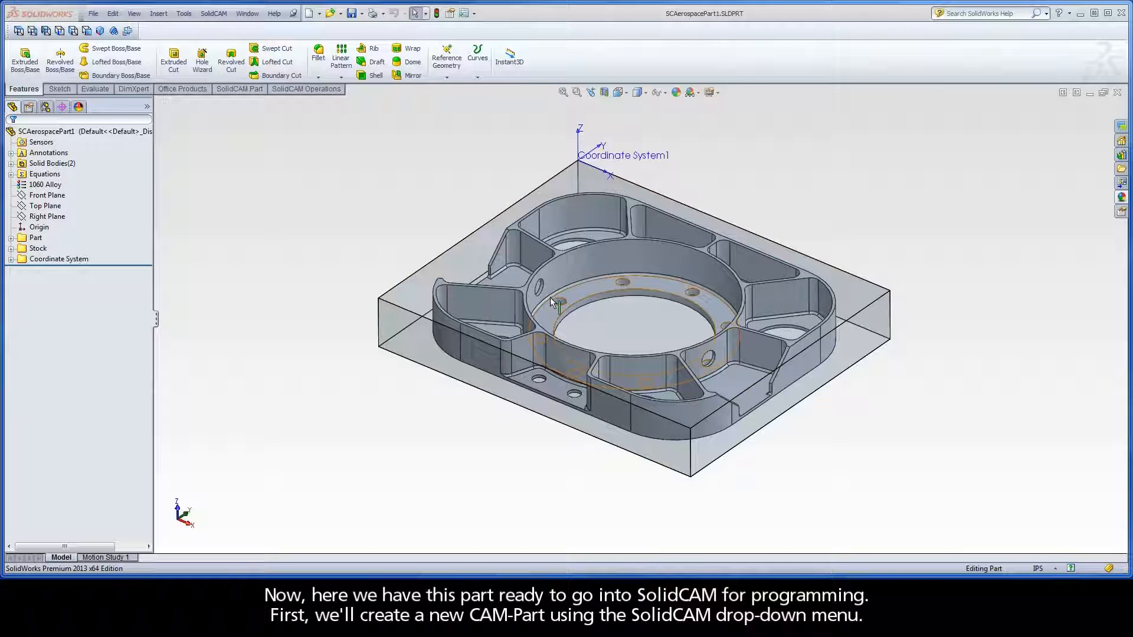
- Create a new internal milling CAM-Part with the name SCAerospacePart1_Milling
click(217, 15)
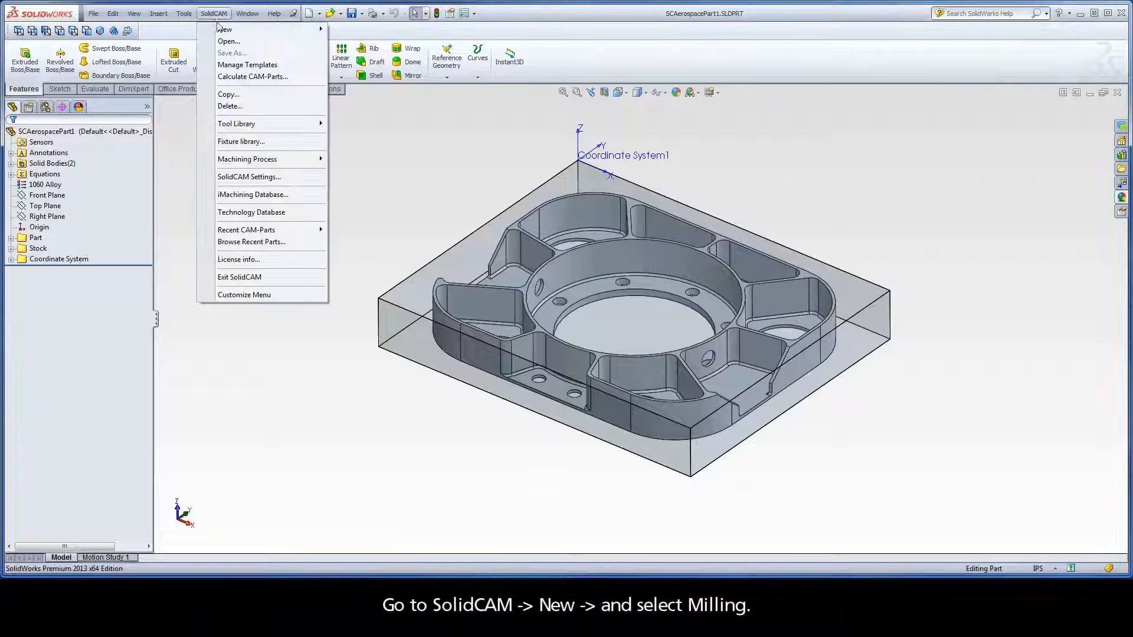
mouse_move(295, 30)
click(357, 30)
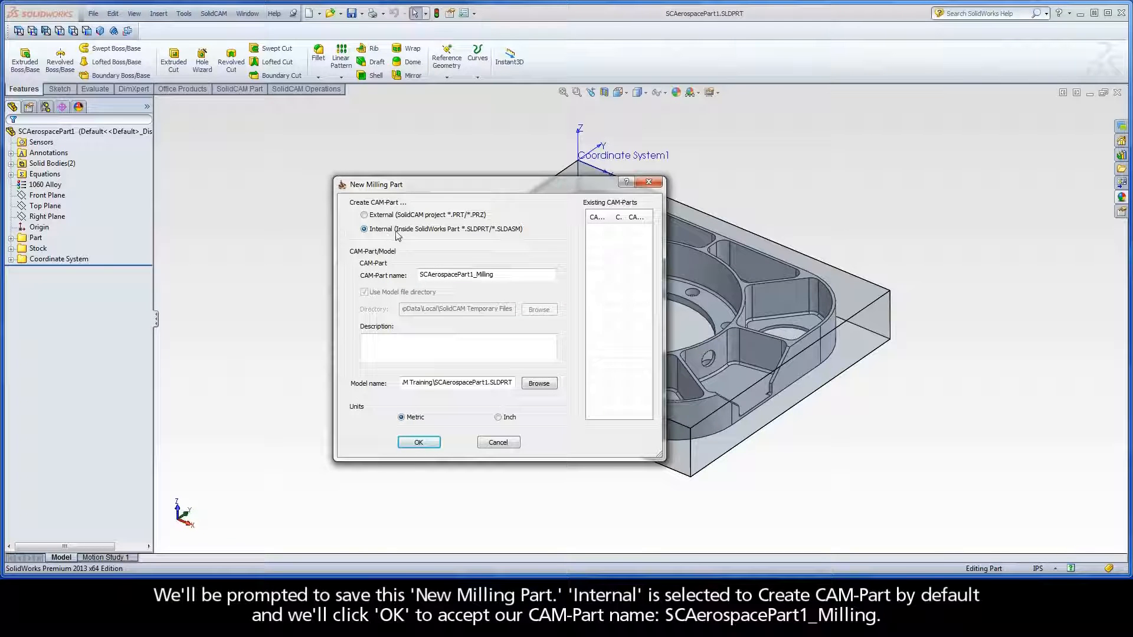
drag(419, 275, 499, 277)
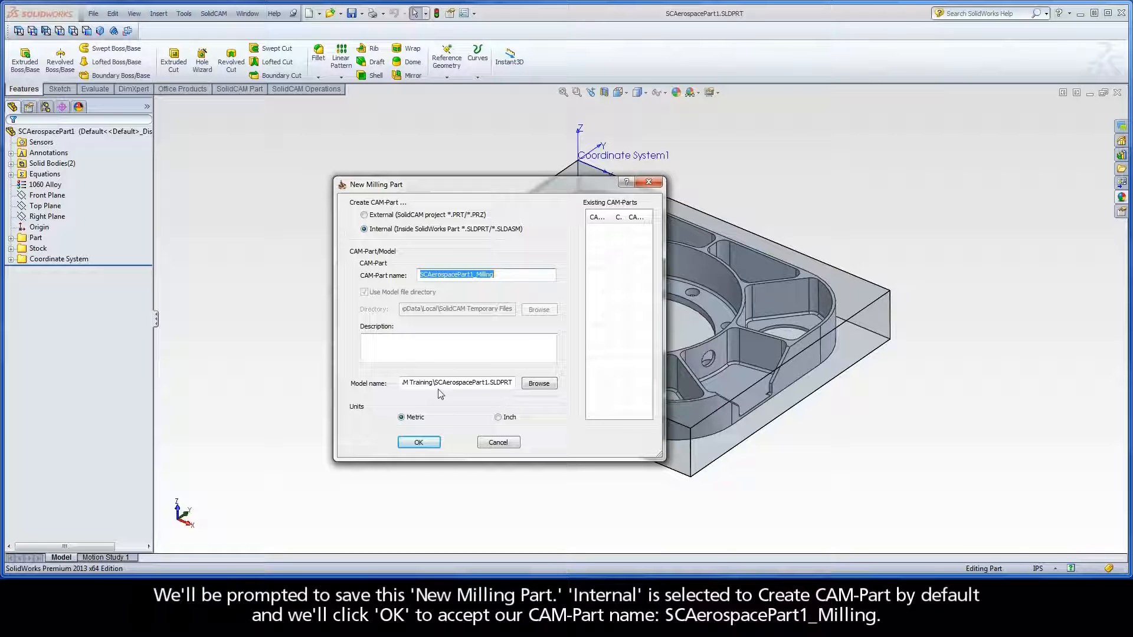
click(419, 444)
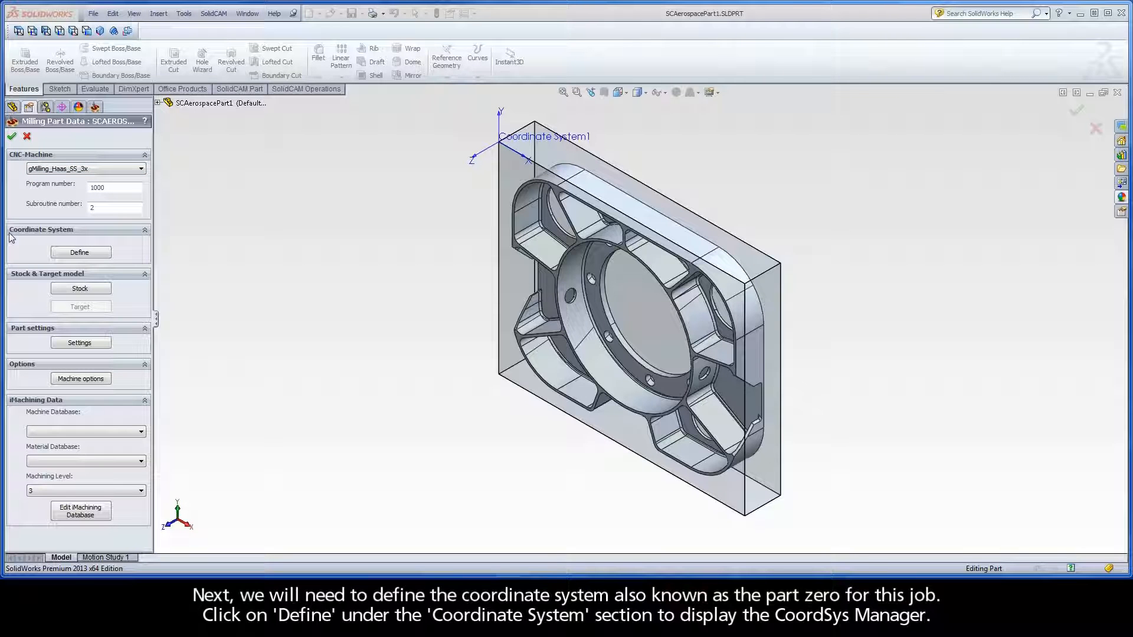
- Define the machine coordinate system from the existing Coordinate System1, accepting the default machining levels
click(80, 253)
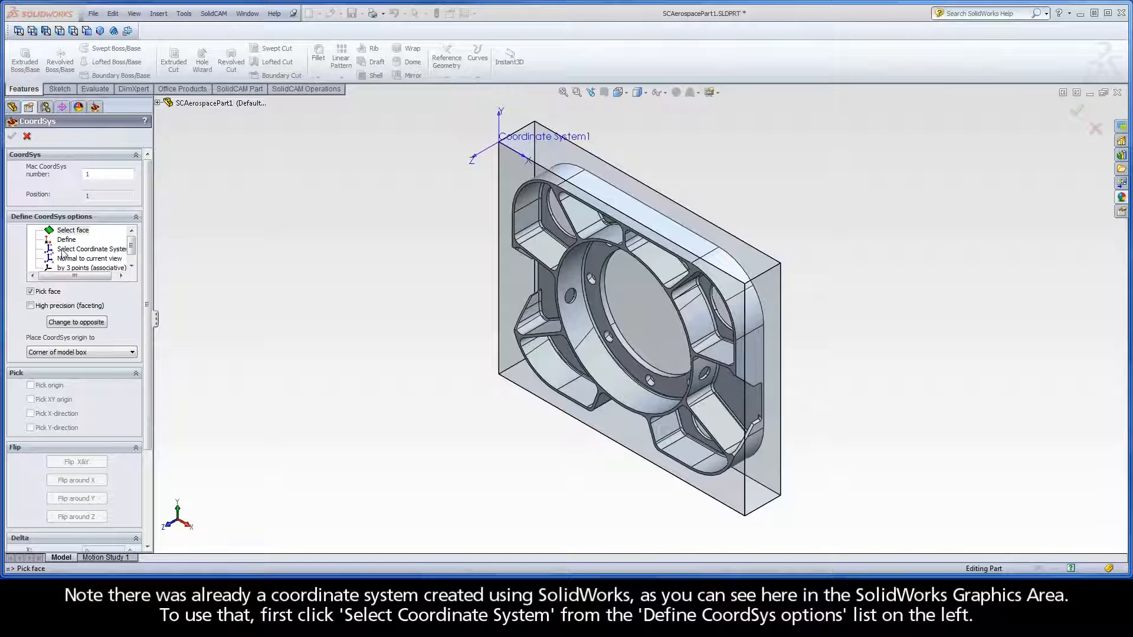
click(108, 250)
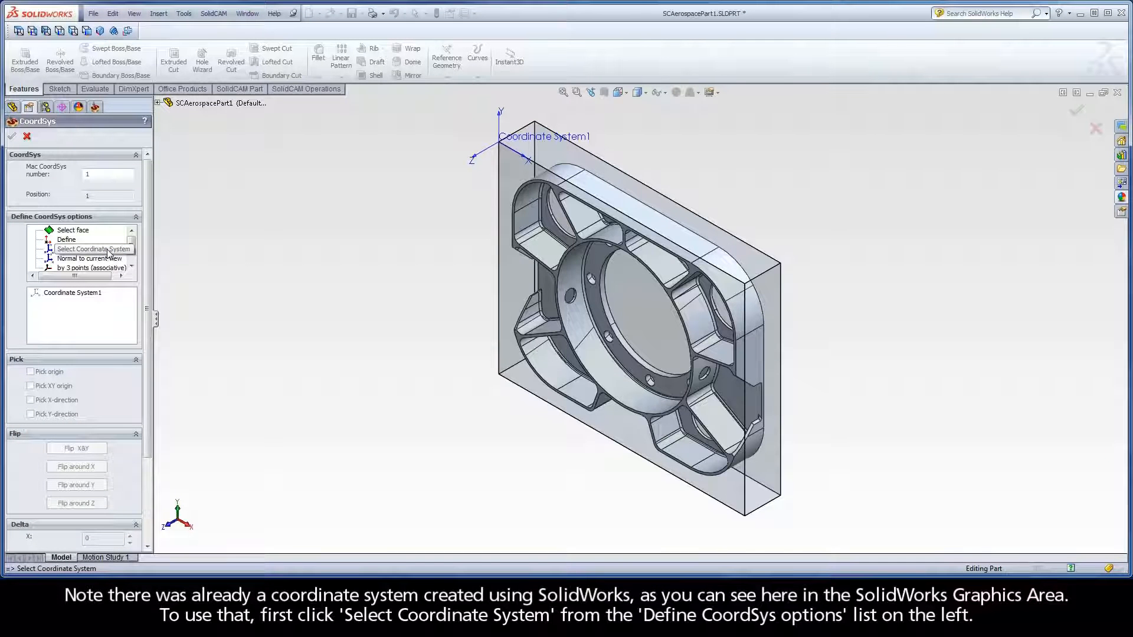
click(73, 294)
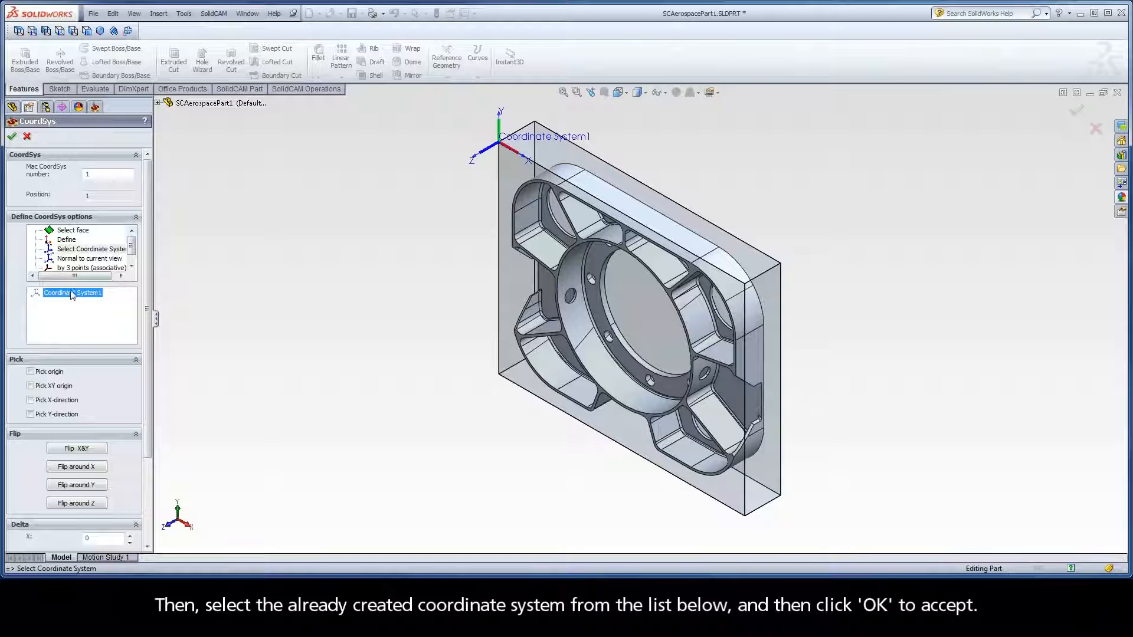
click(12, 138)
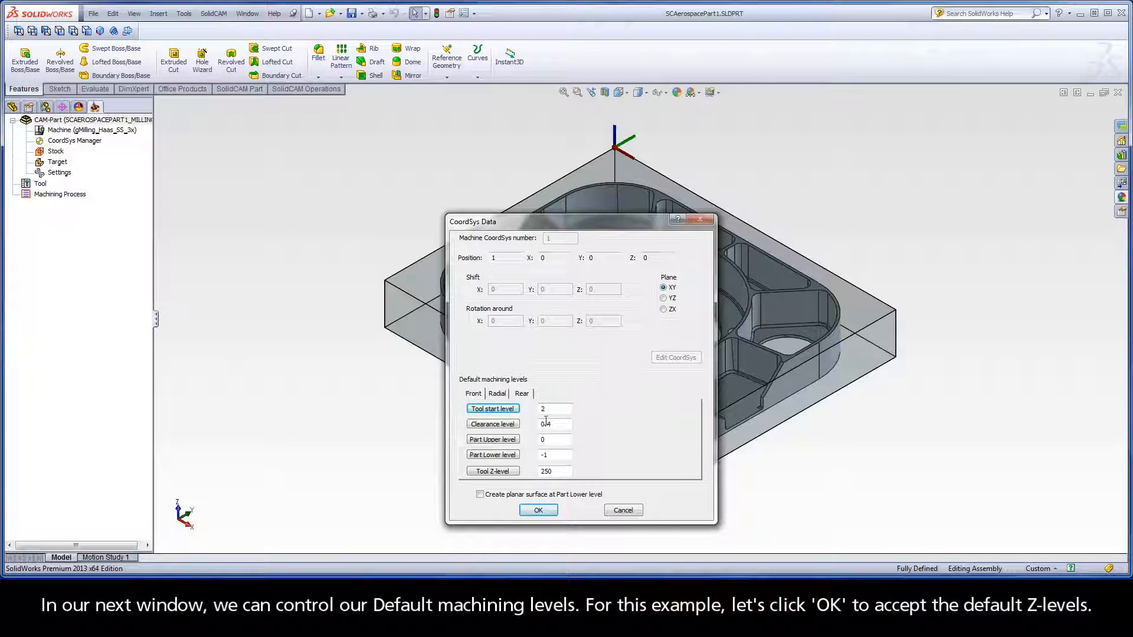
click(538, 511)
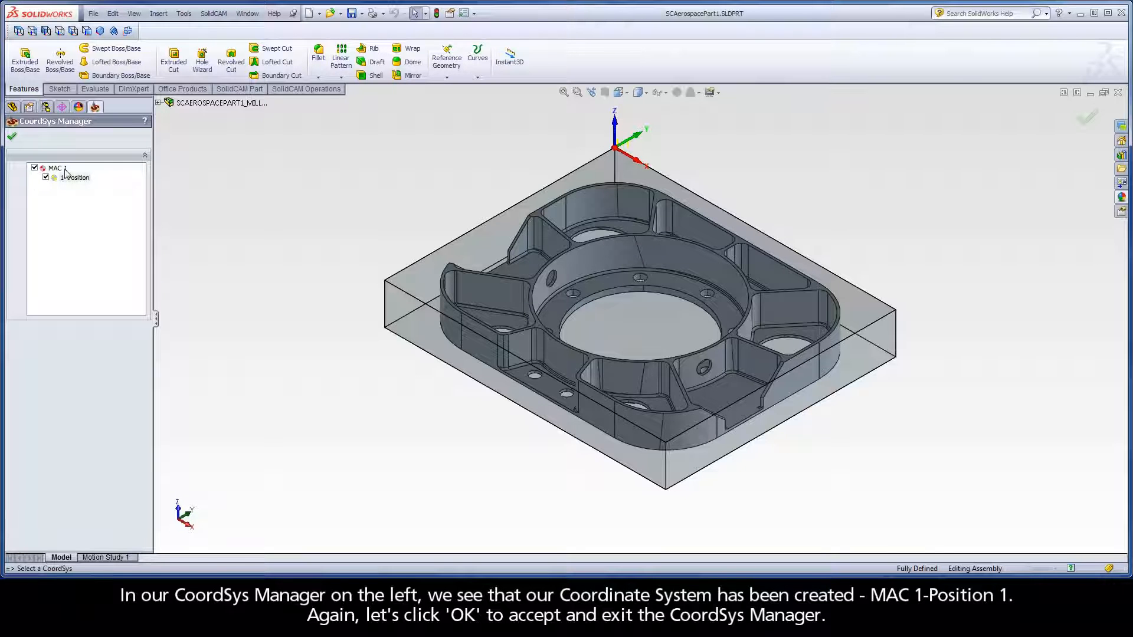
click(13, 138)
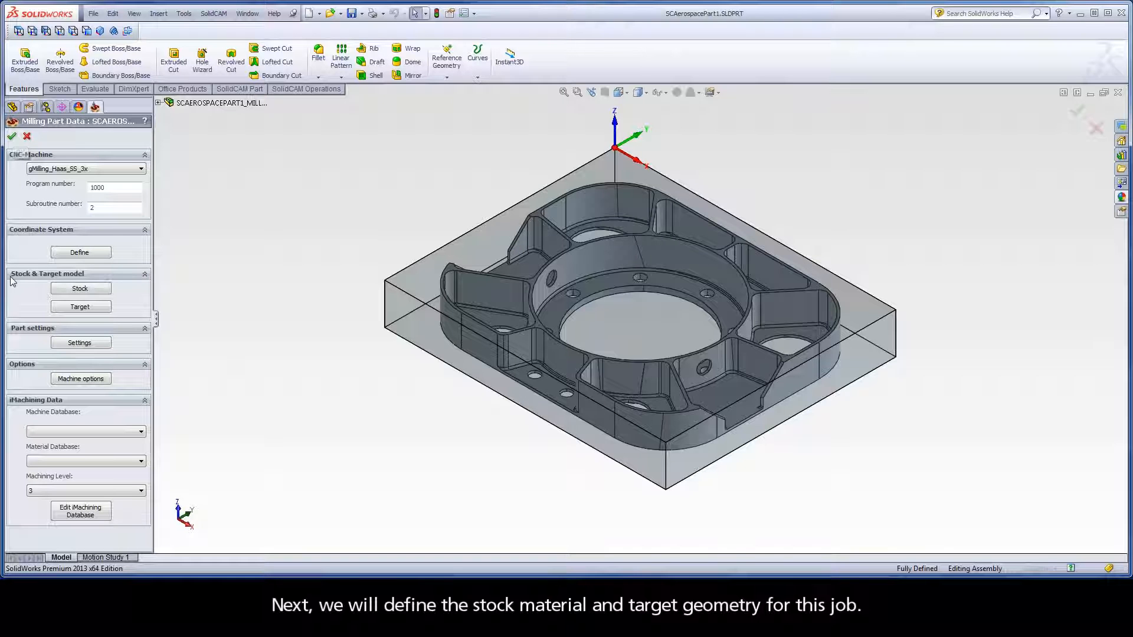
- Define the stock as a 3D Model using the transparent box body around the part
click(81, 289)
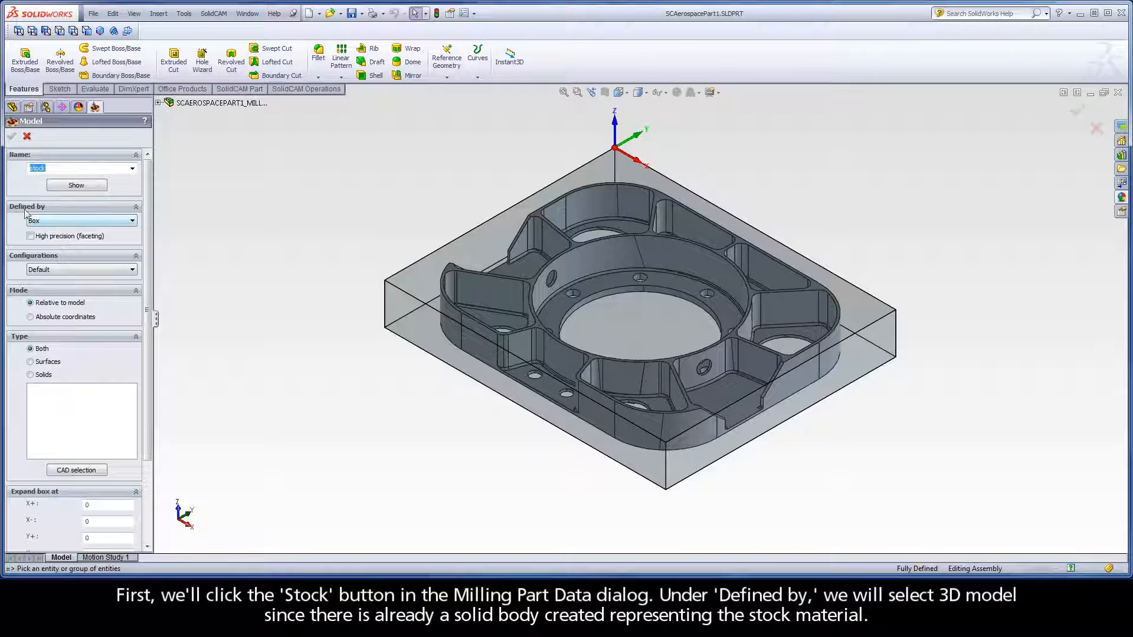
click(54, 221)
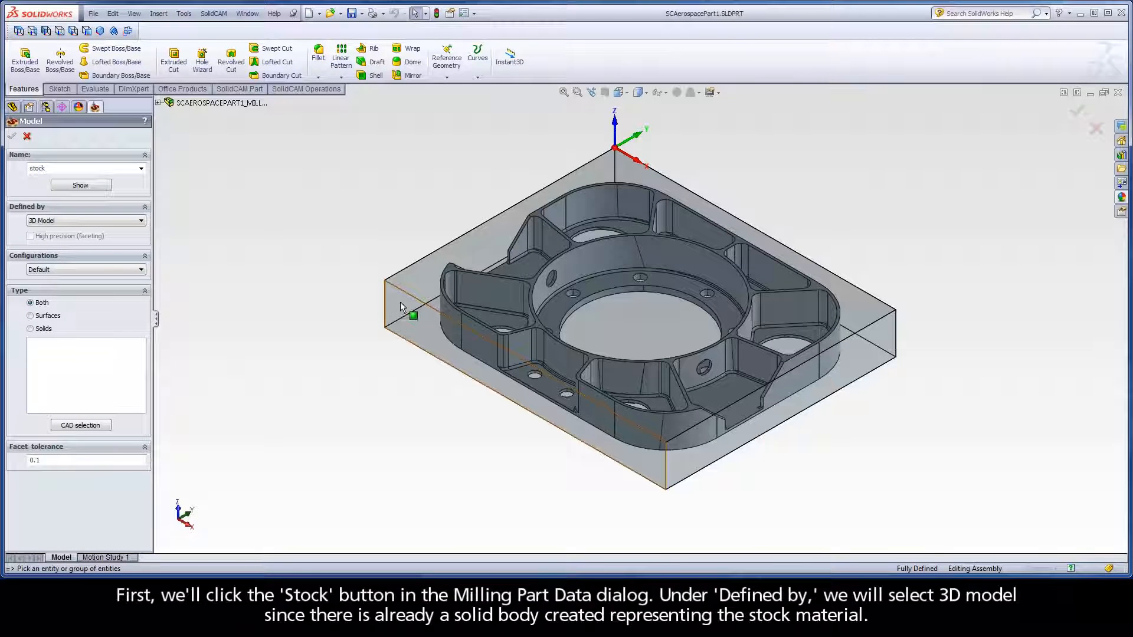
click(400, 304)
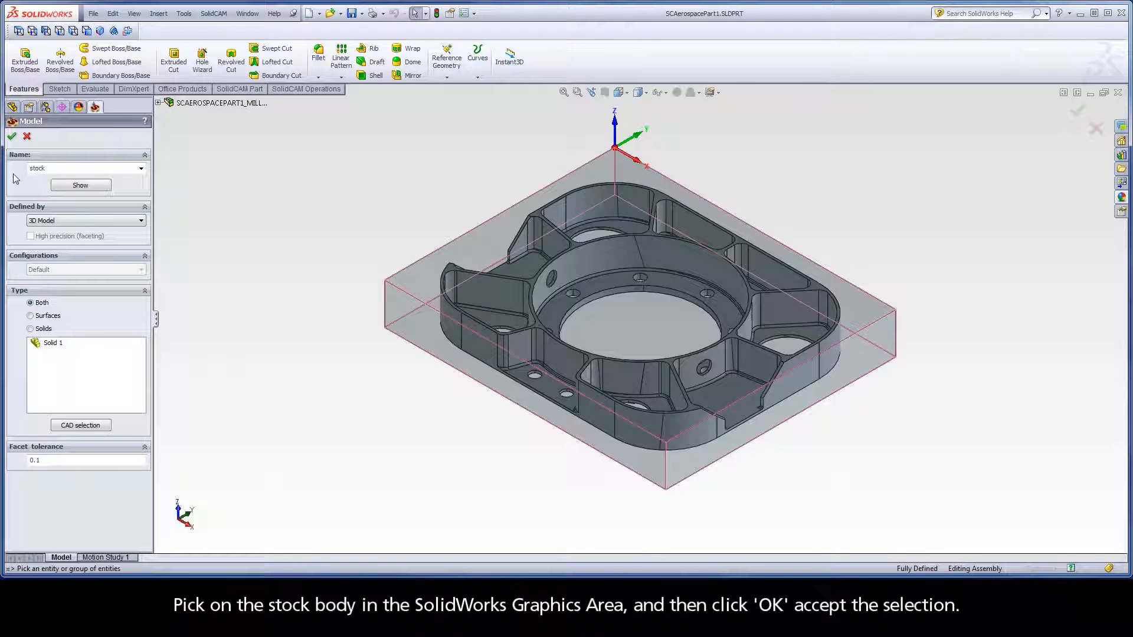
click(12, 137)
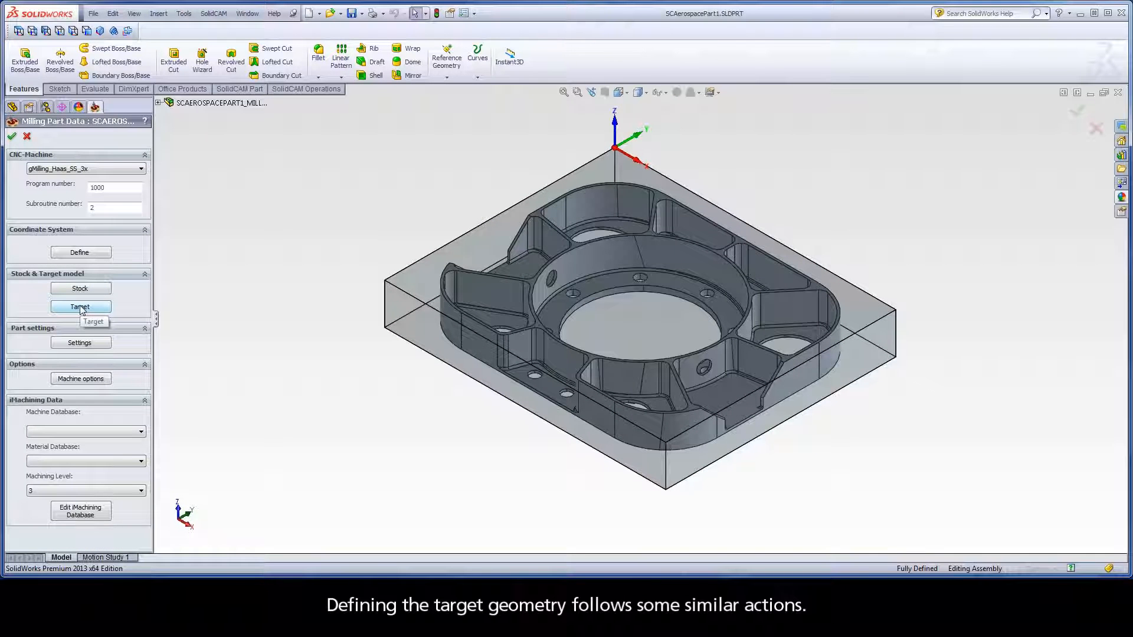
- Define the target from the solid design model inside the stock box and complete the CAM-Part definition
click(80, 307)
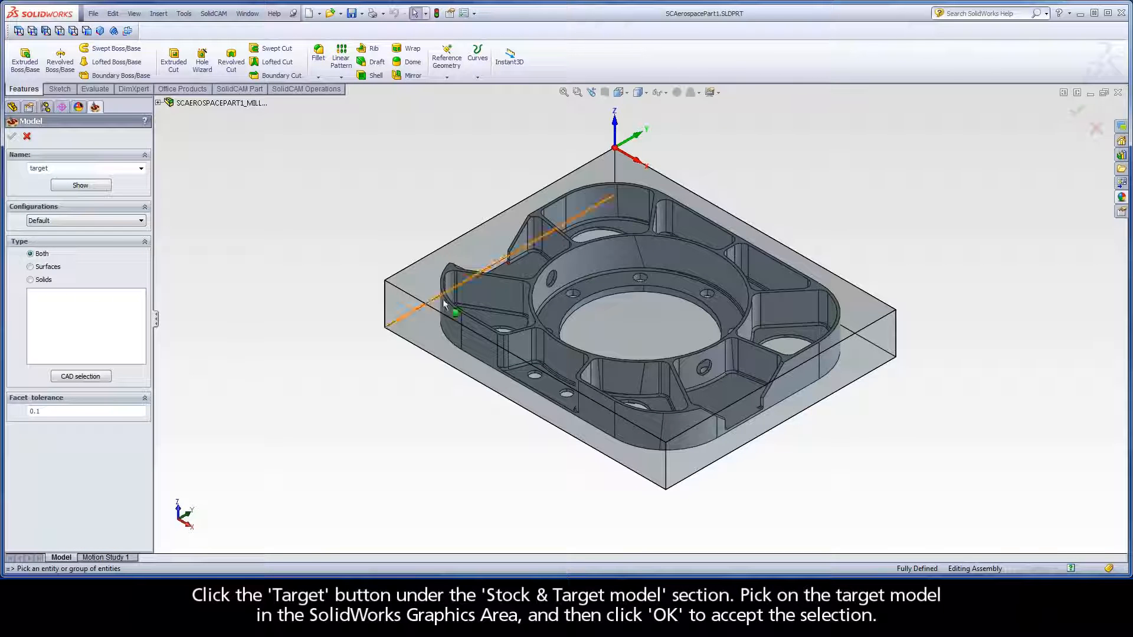
click(479, 289)
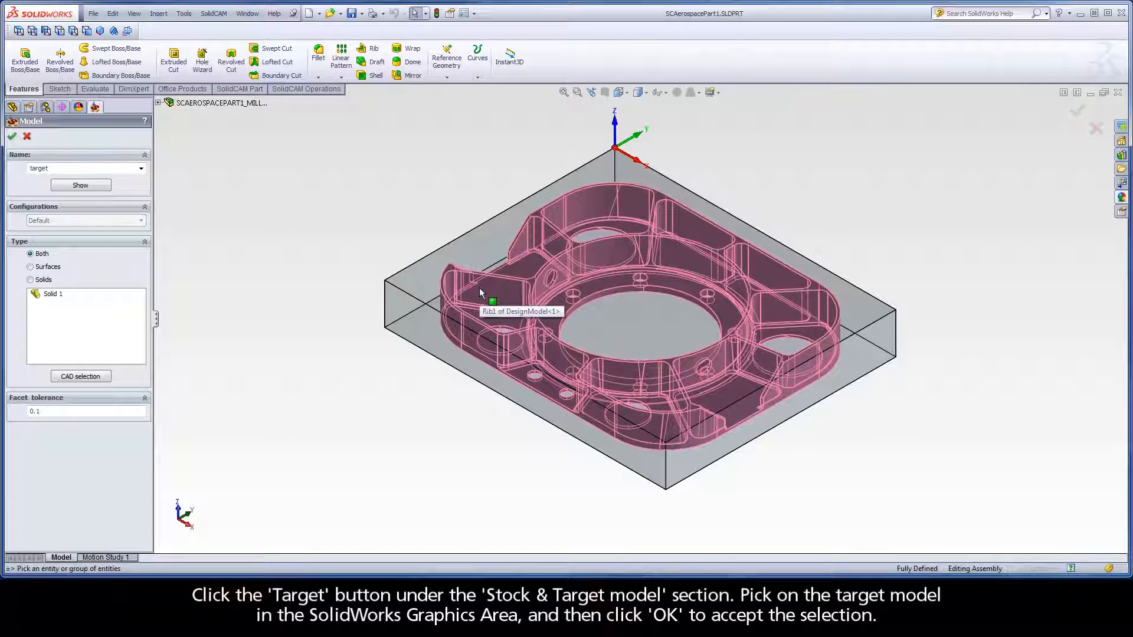
click(12, 139)
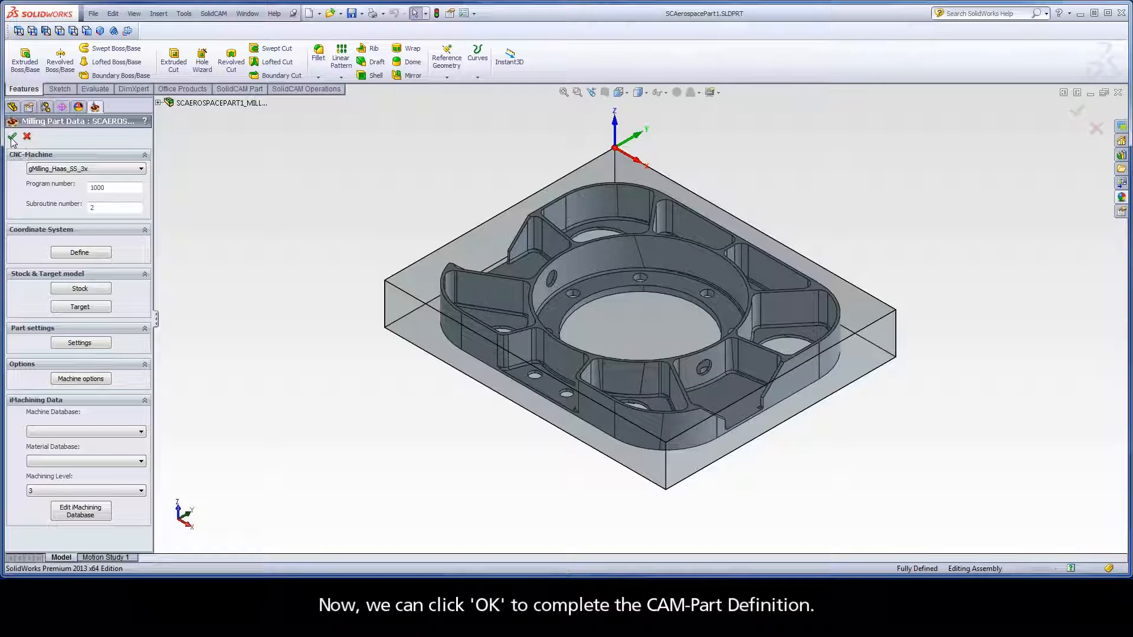
click(11, 139)
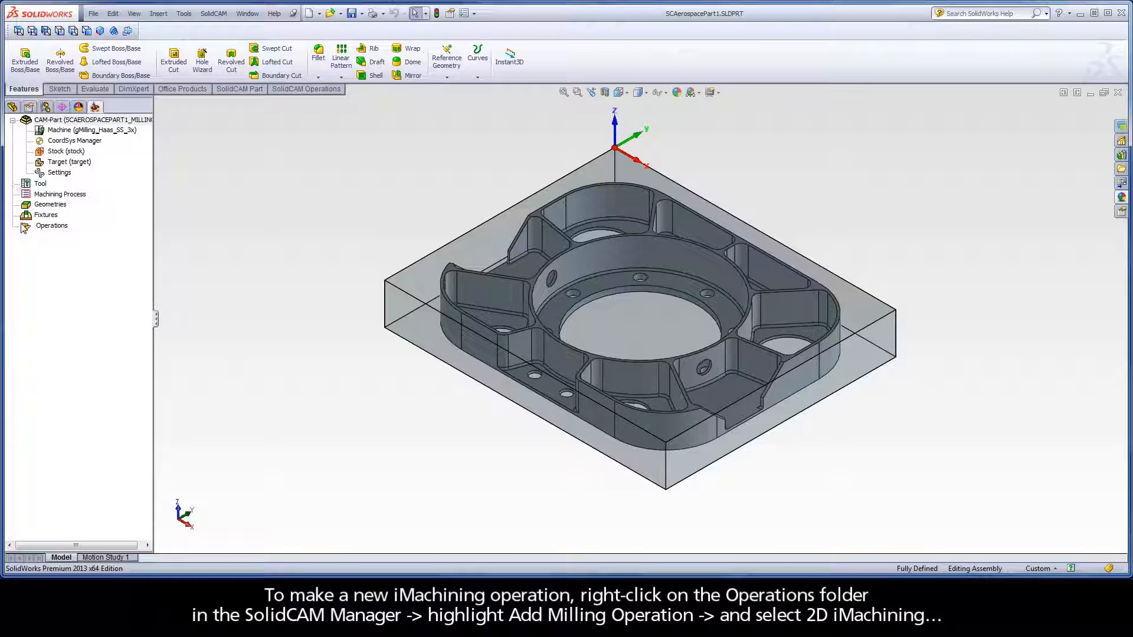
- Add a new 2D iMachining milling operation to the CAM-Part
right_click(53, 226)
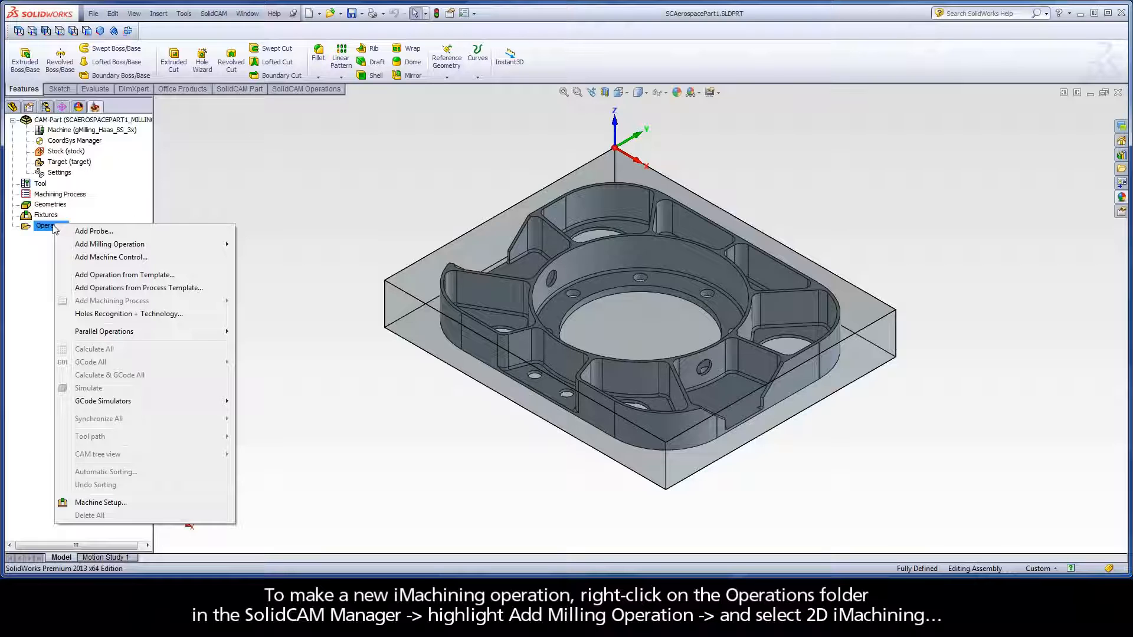
mouse_move(81, 247)
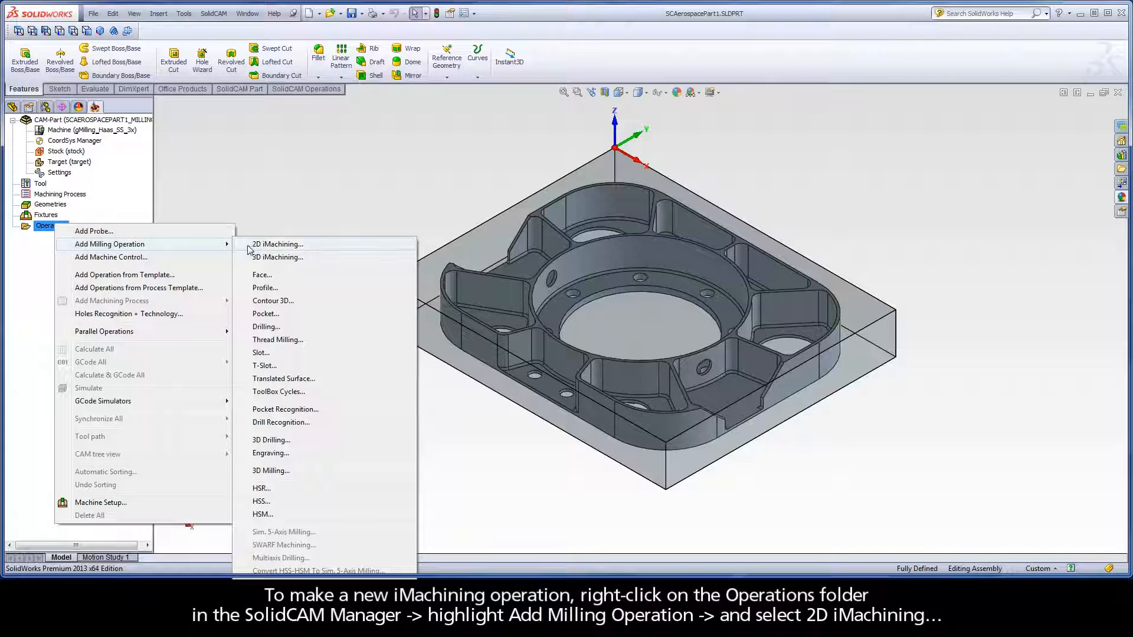
click(298, 246)
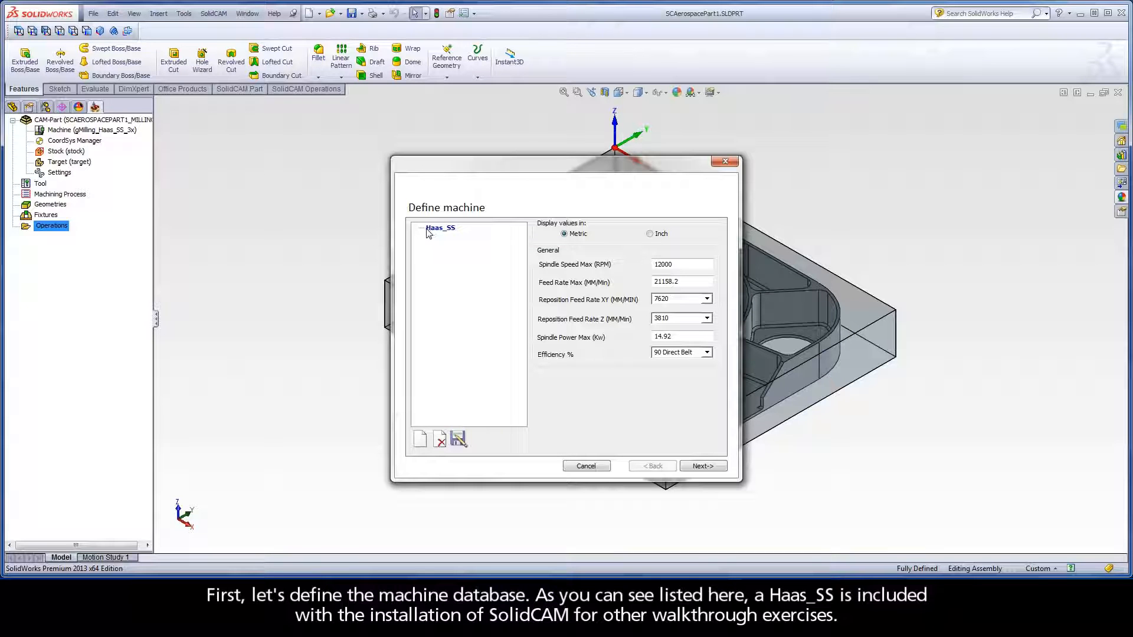
- Create a new iMachining machine database file named Haas_SS_New
click(453, 230)
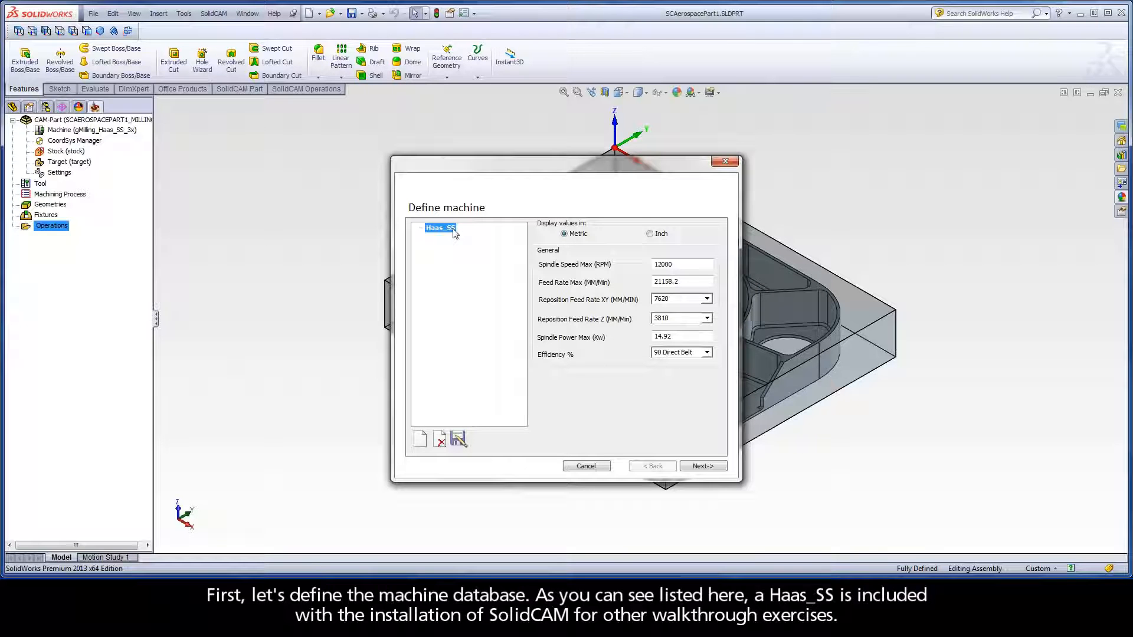
click(421, 441)
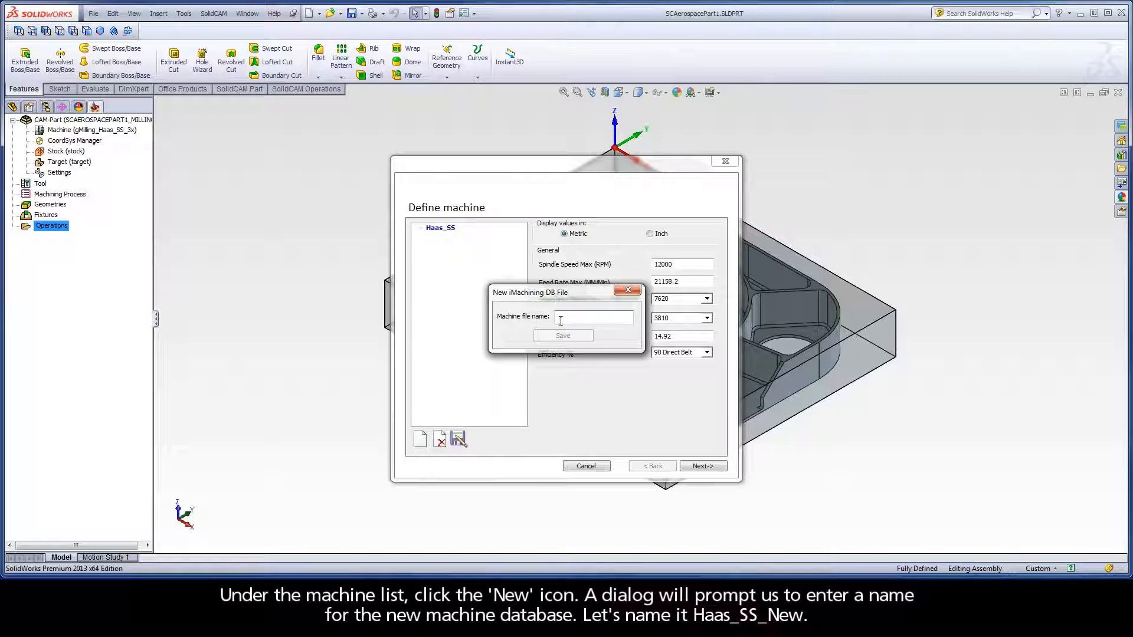
text(Haas_SS_New)
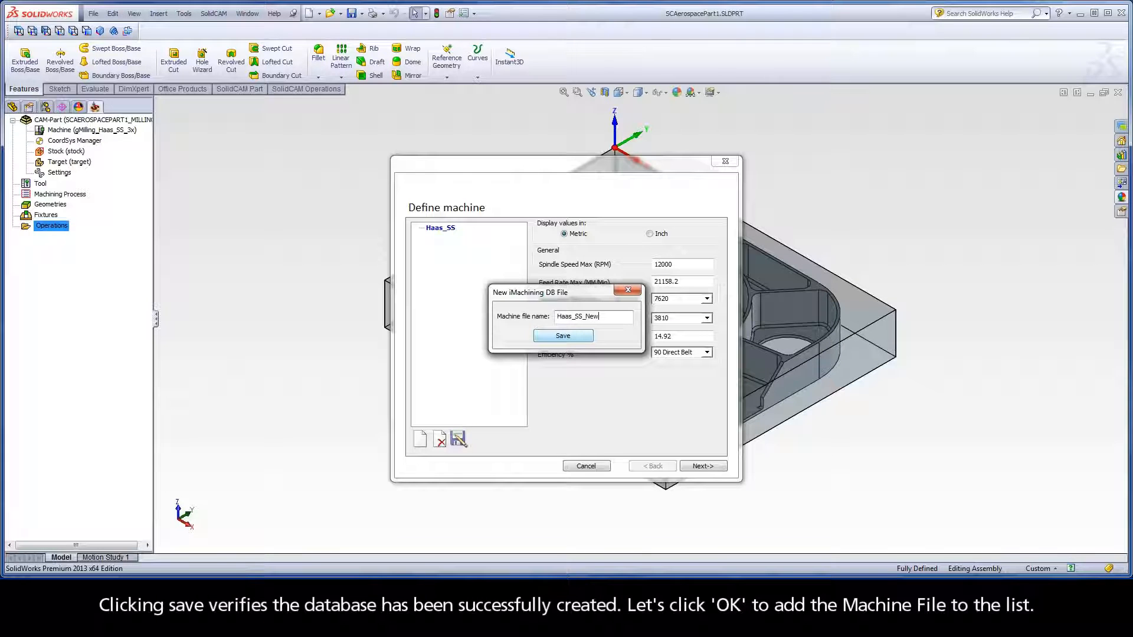
click(562, 341)
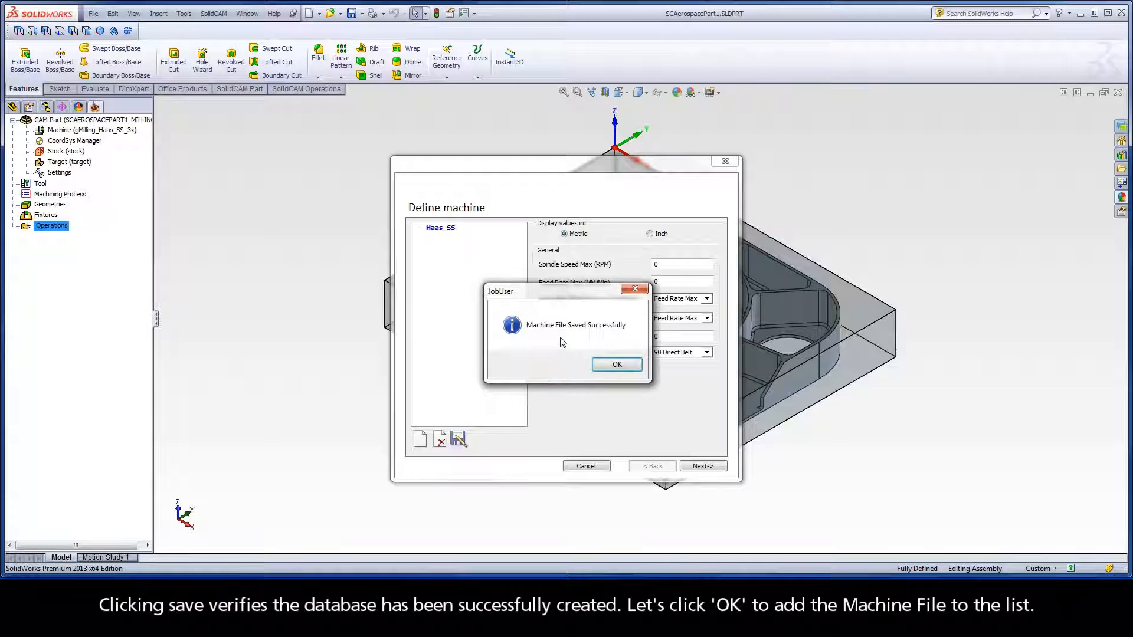
click(612, 366)
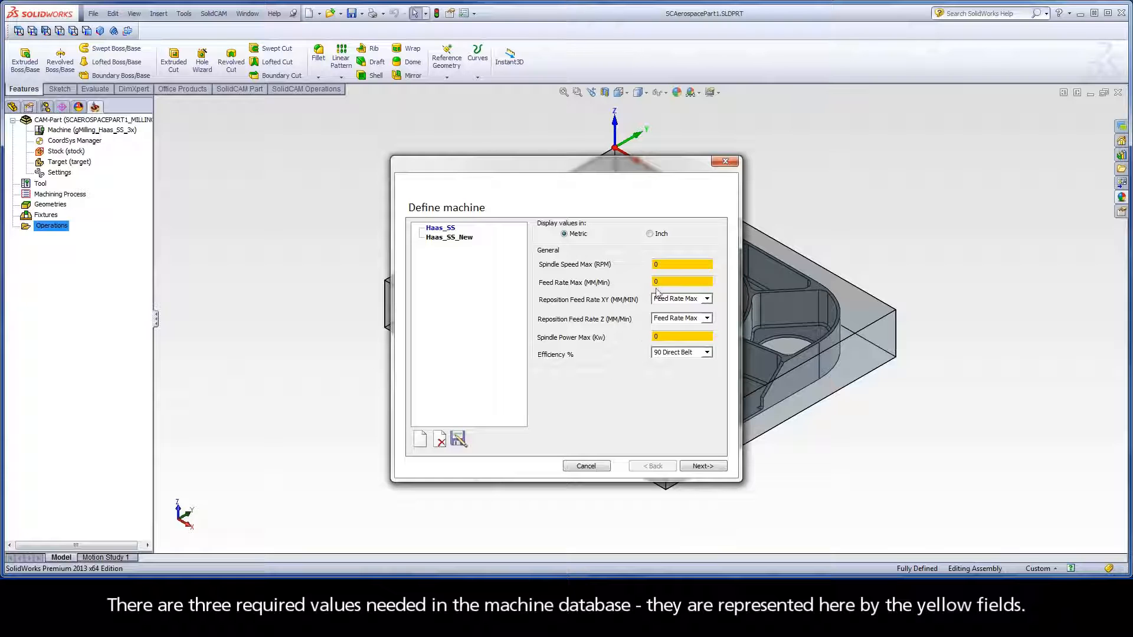
- Set the Haas_SS_New machine to a maximum spindle speed of 12000 RPM, feed rate of 21158 mm/min and spindle power of 20 kW
click(660, 265)
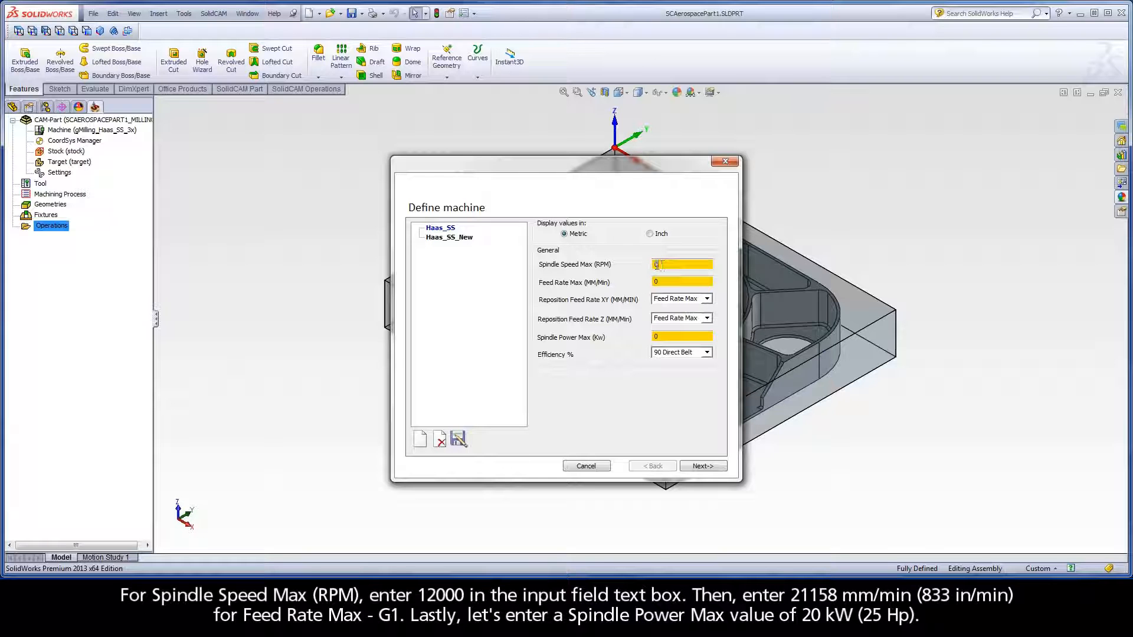
text(12000)
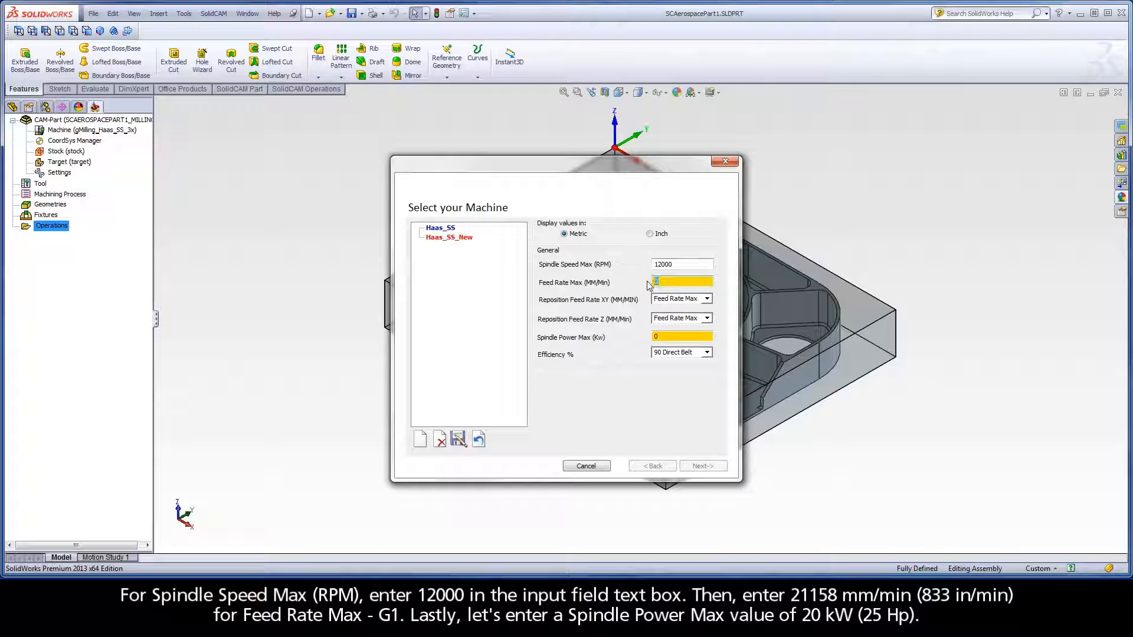
text(21158)
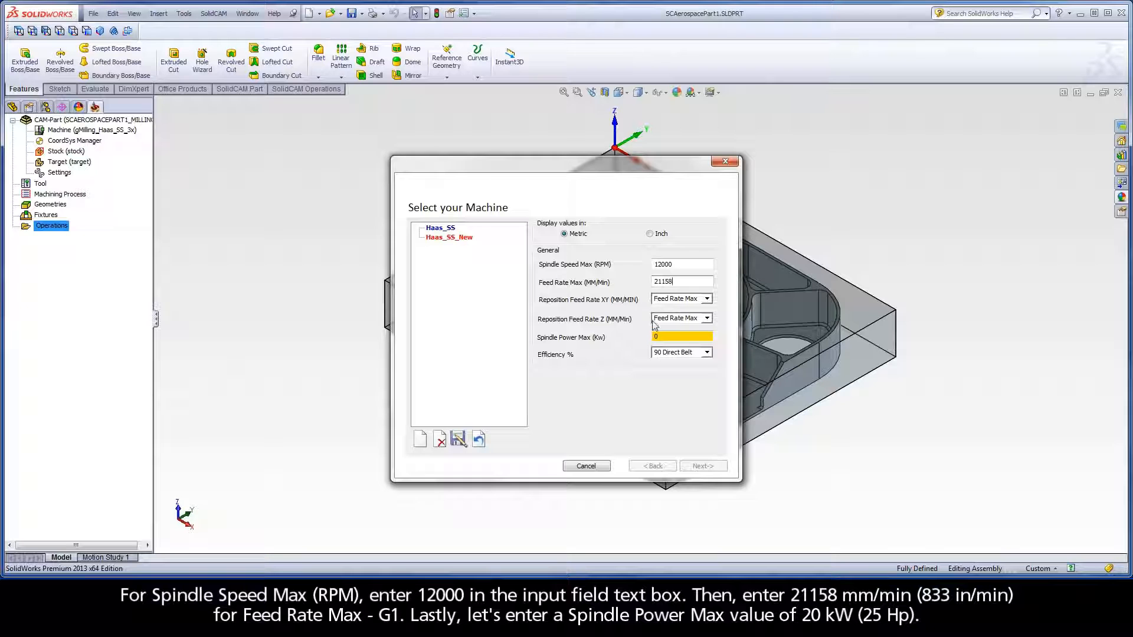
click(668, 337)
text(20)
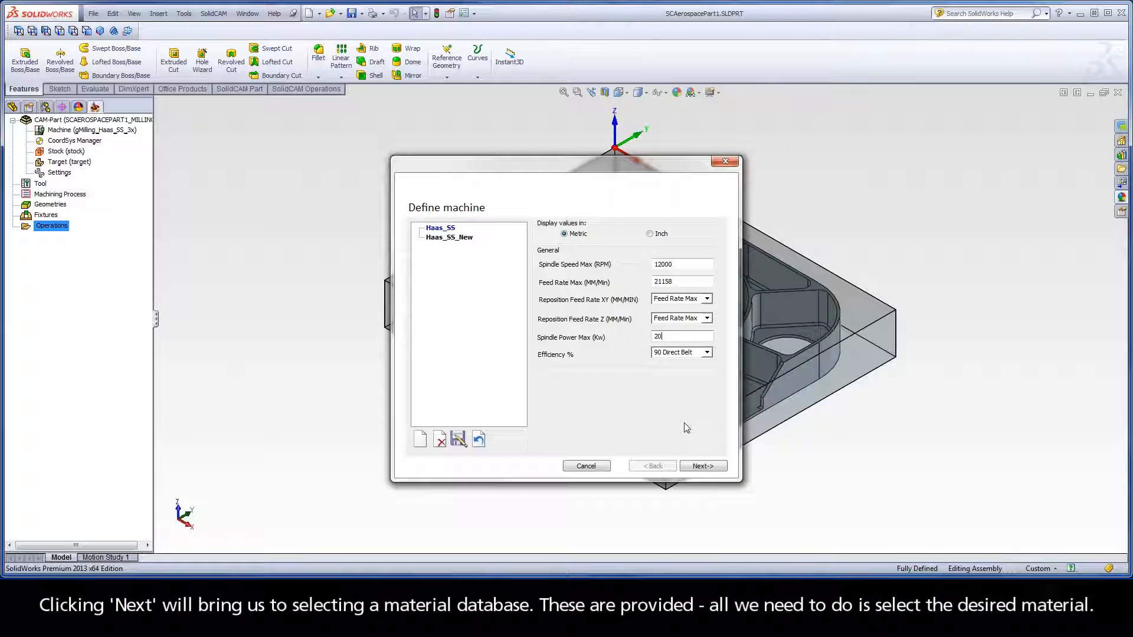
- Choose Aluminum_100BHN-60HRB as the material database and finish the machine and material definition
click(701, 467)
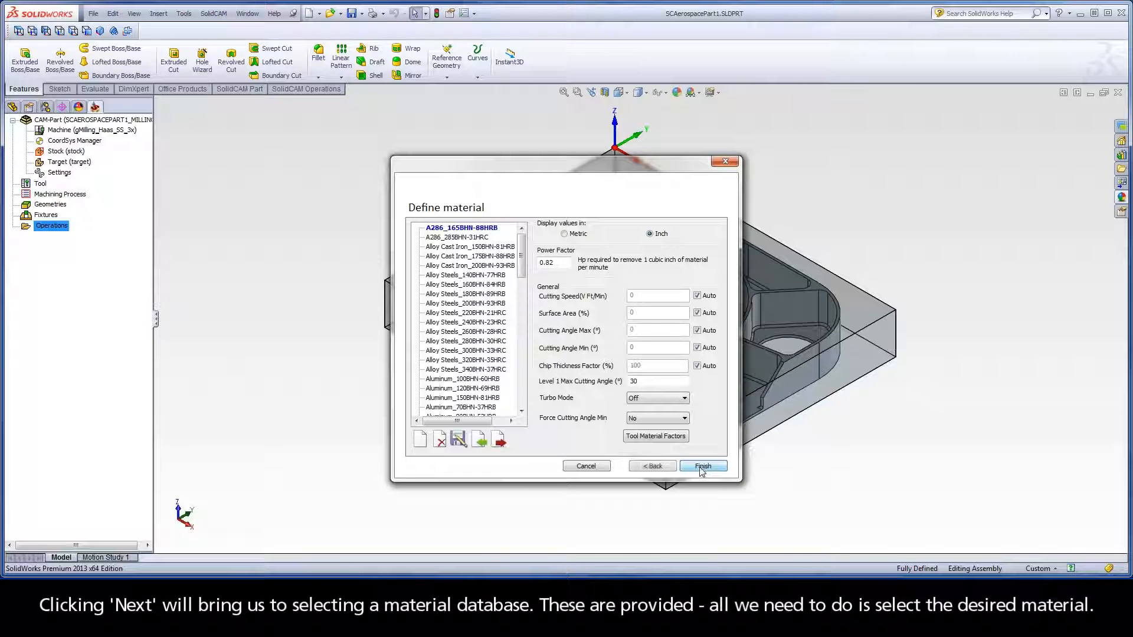
mouse_move(521, 252)
mouse_down()
mouse_move(522, 376)
mouse_move(528, 267)
mouse_up()
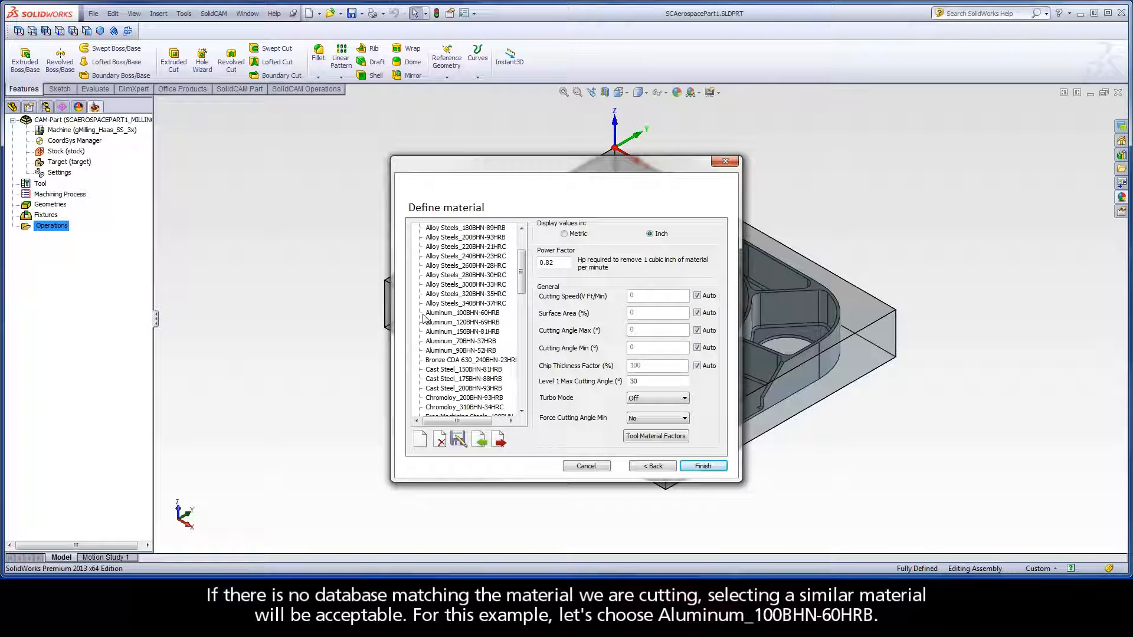
click(502, 316)
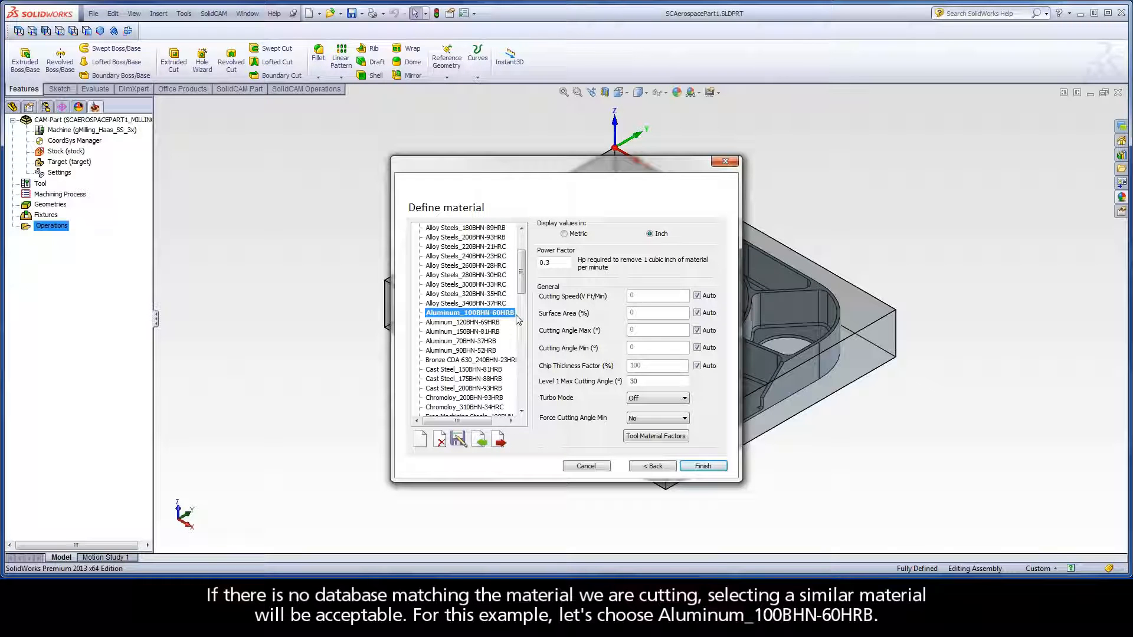
click(703, 467)
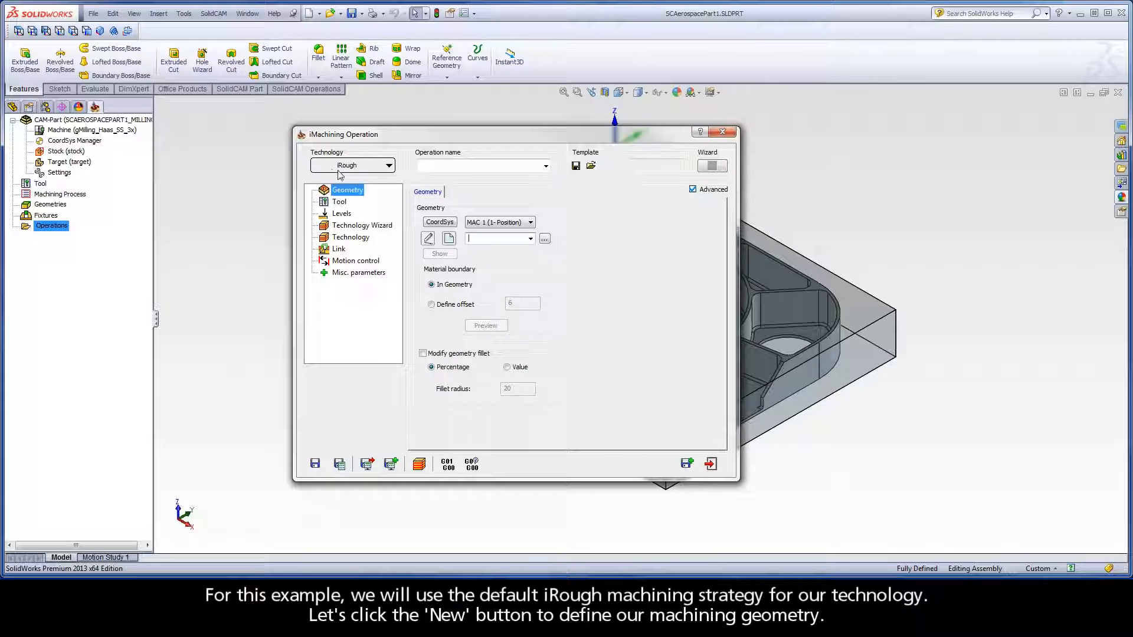
- Define the machining geometry as a closed Auto-constant Z chain along the lower contour of the closed pocket at the part's left corner
click(450, 238)
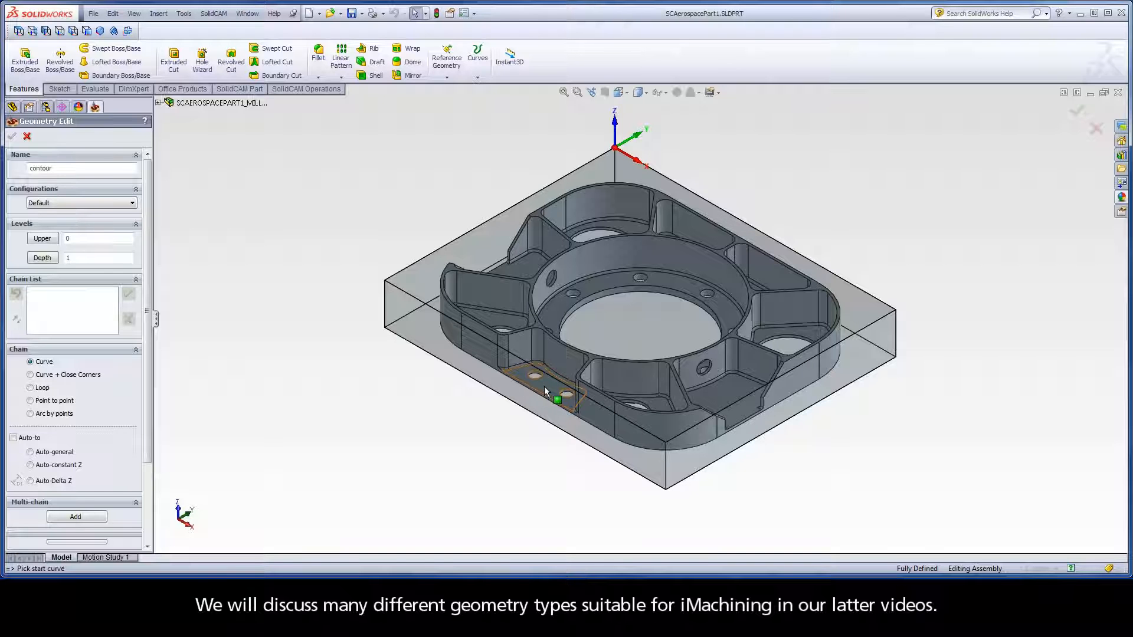
click(515, 316)
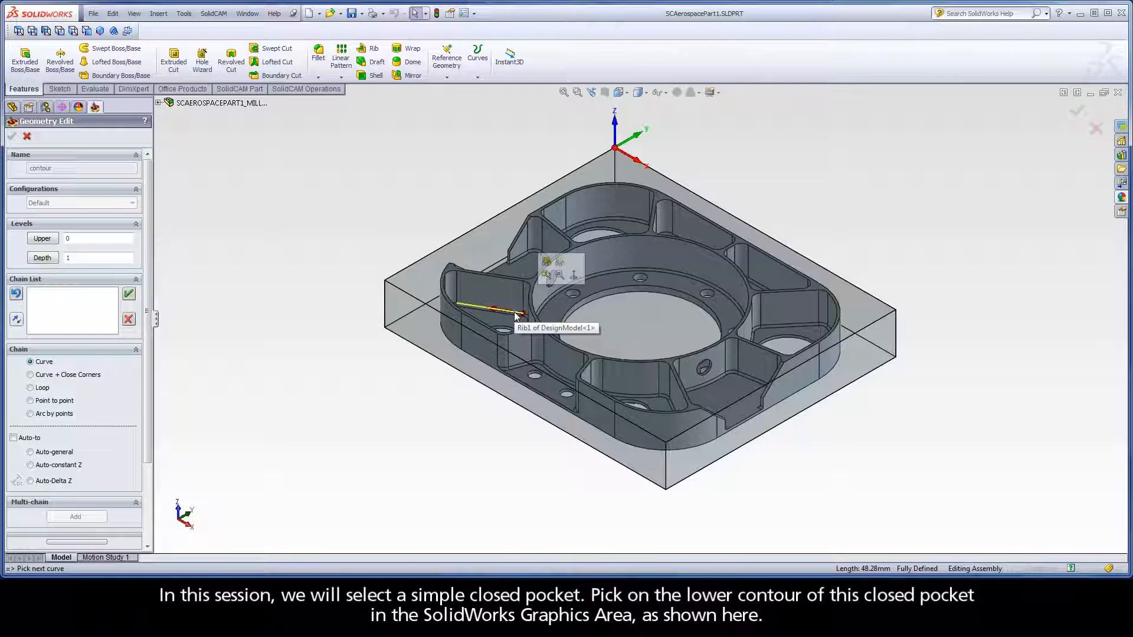
click(81, 471)
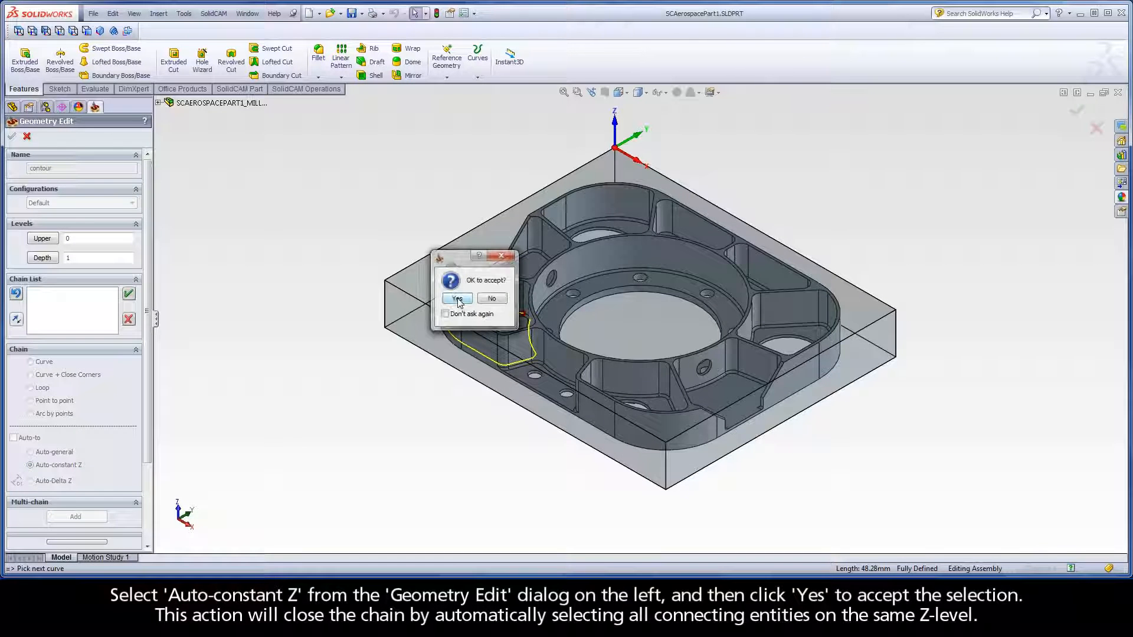
click(458, 299)
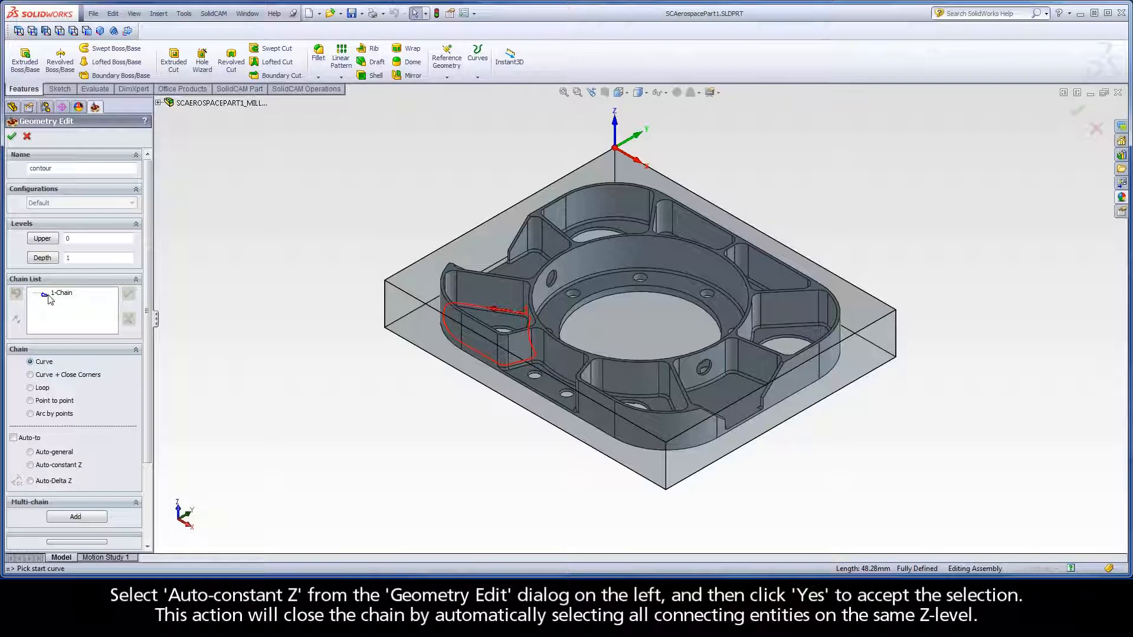
click(72, 301)
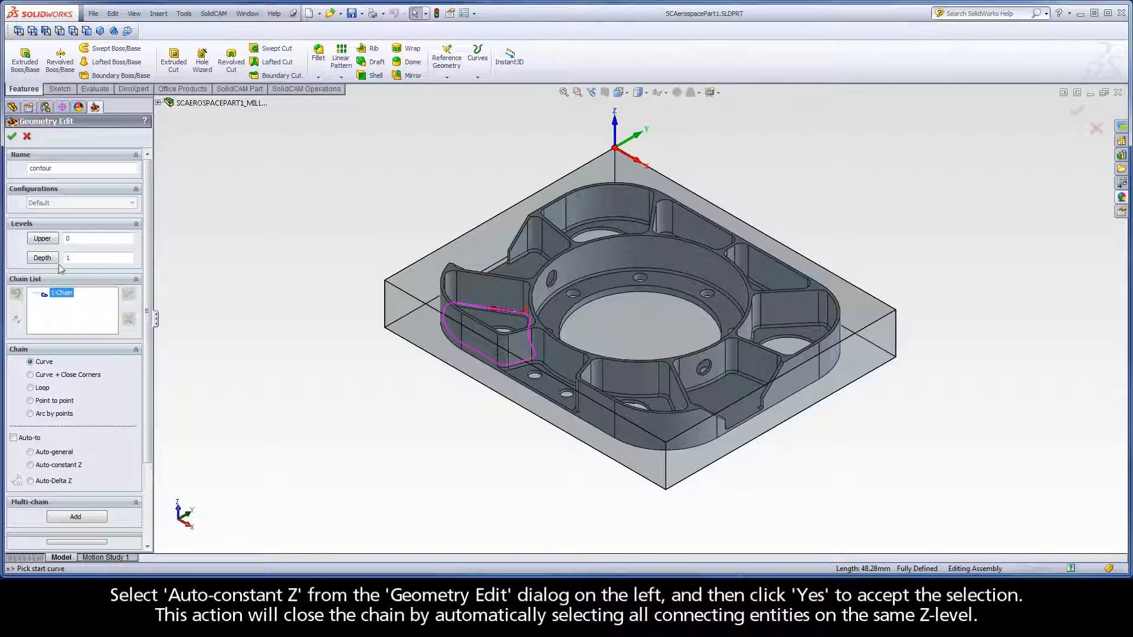
click(11, 136)
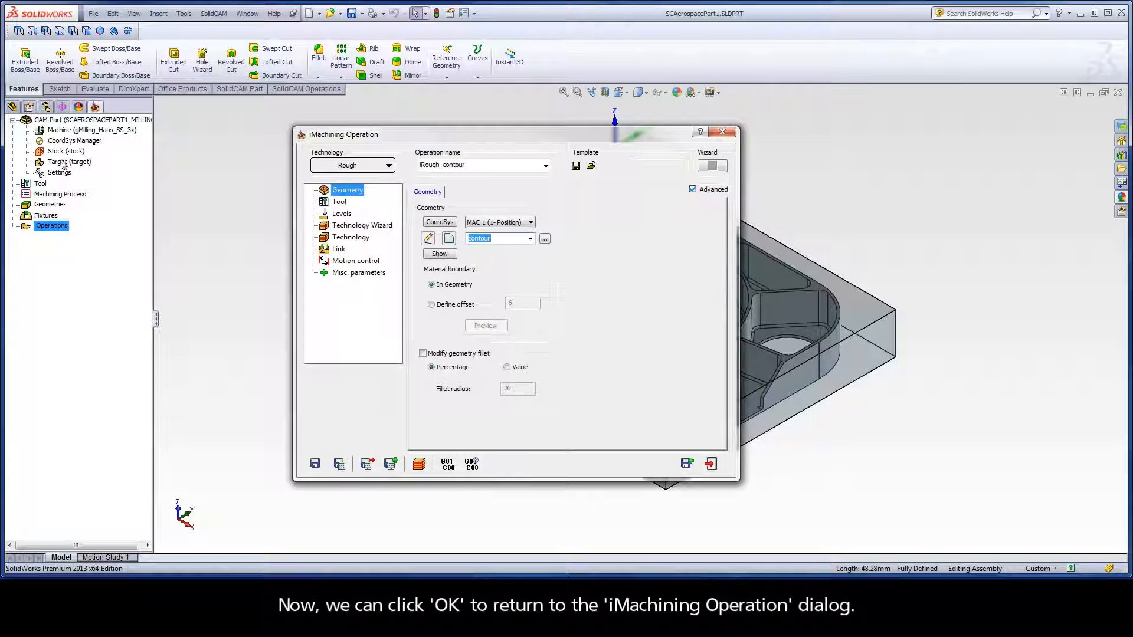
- Add a new END MILL to the tool table for the iRough operation
click(340, 203)
click(490, 349)
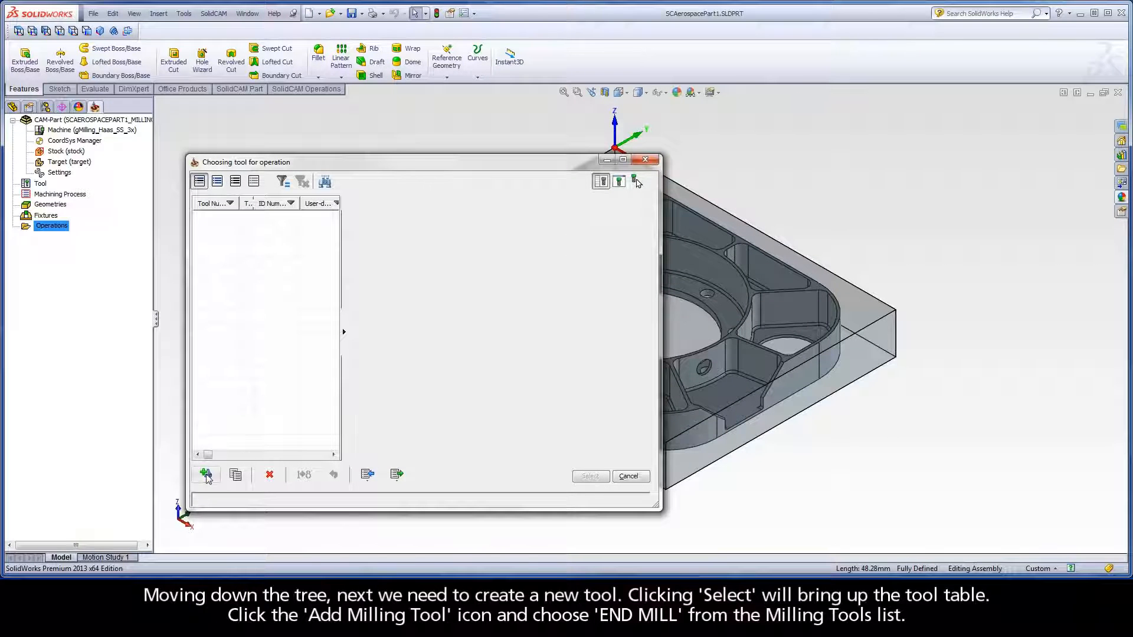
click(205, 474)
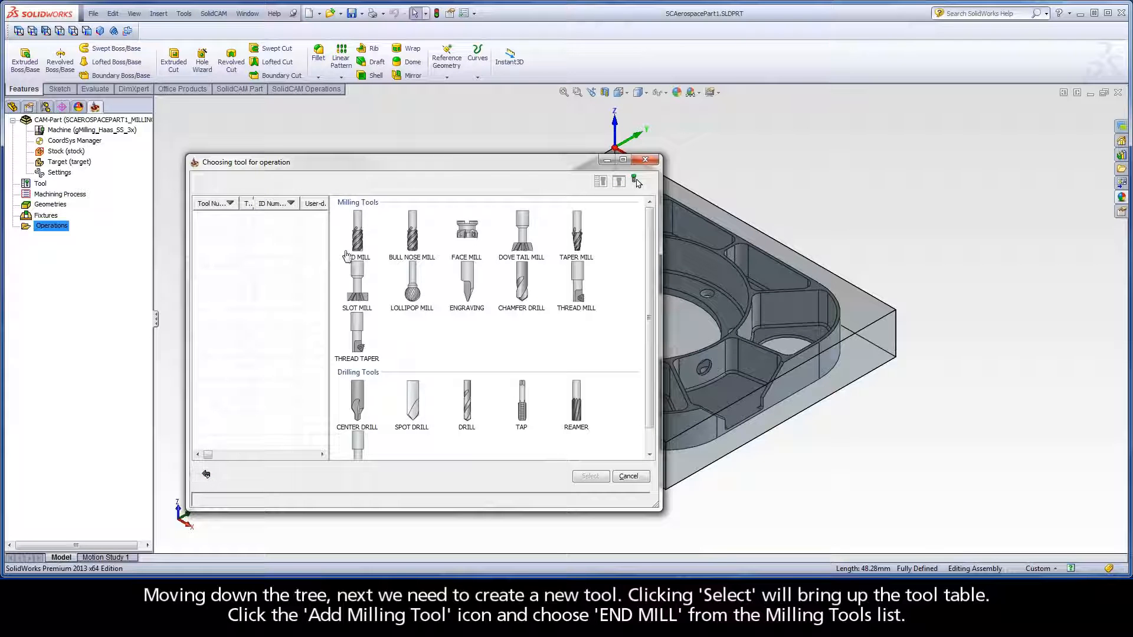
click(359, 234)
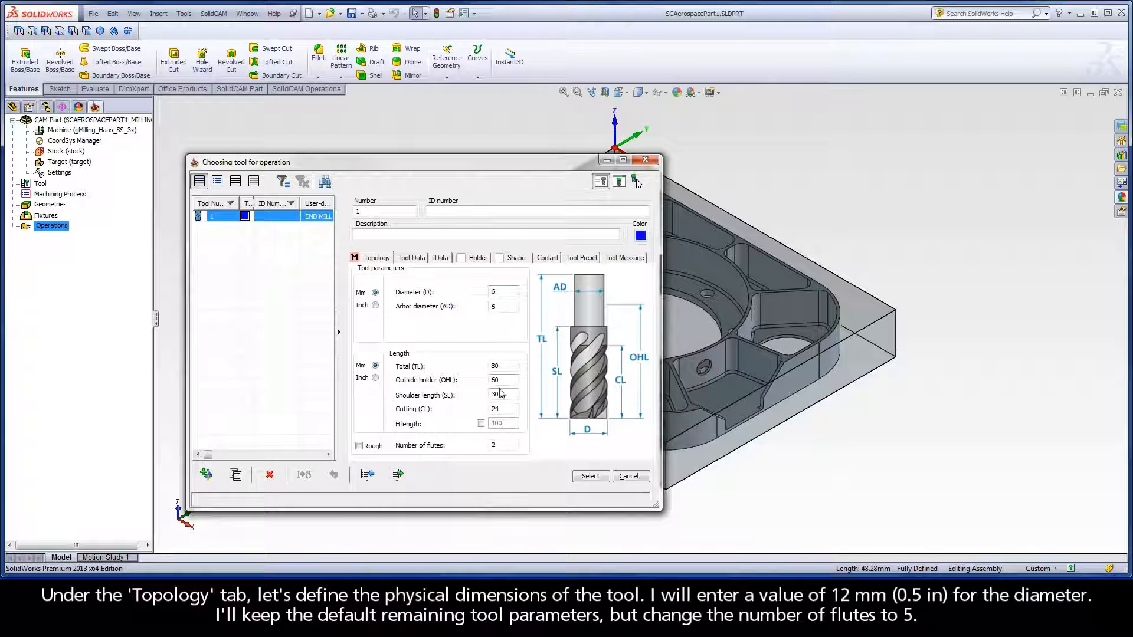
- Set the end mill's diameter to 12 mm with 5 flutes and select it for the operation
click(479, 291)
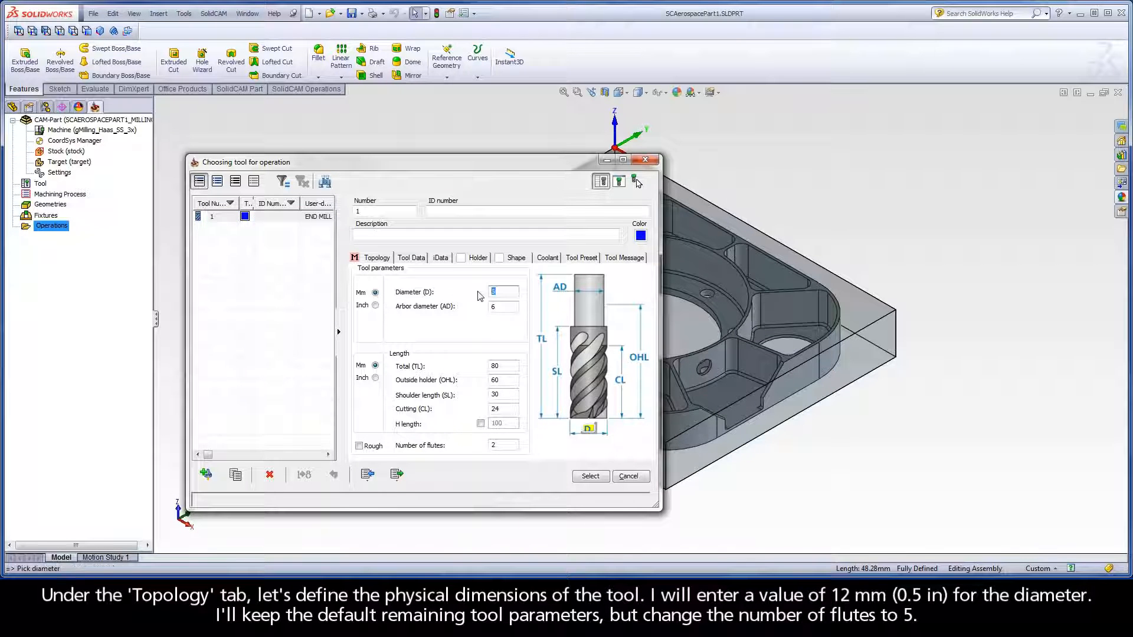
text(12)
click(502, 445)
text(5)
click(591, 477)
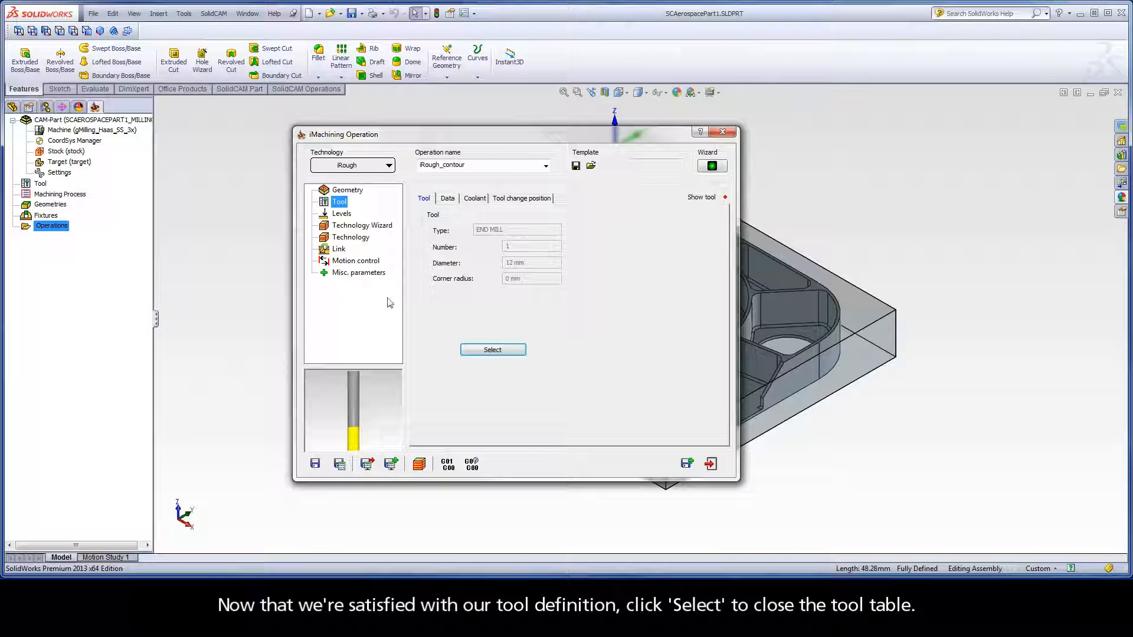
- Define the operation's upper milling level from the top face of the stock
click(342, 215)
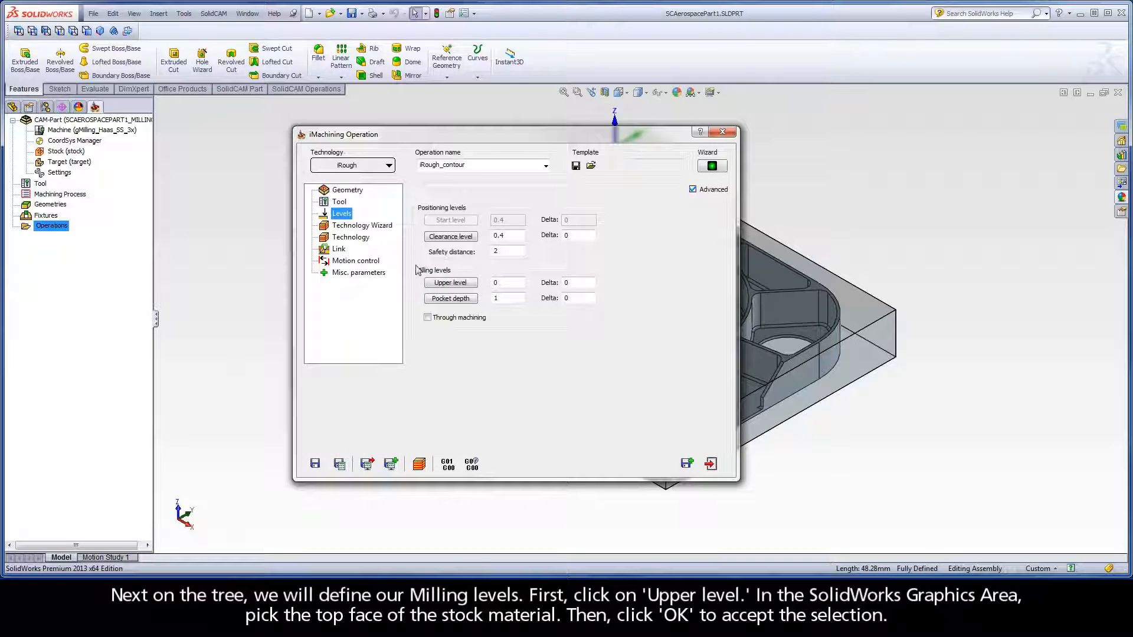
click(450, 283)
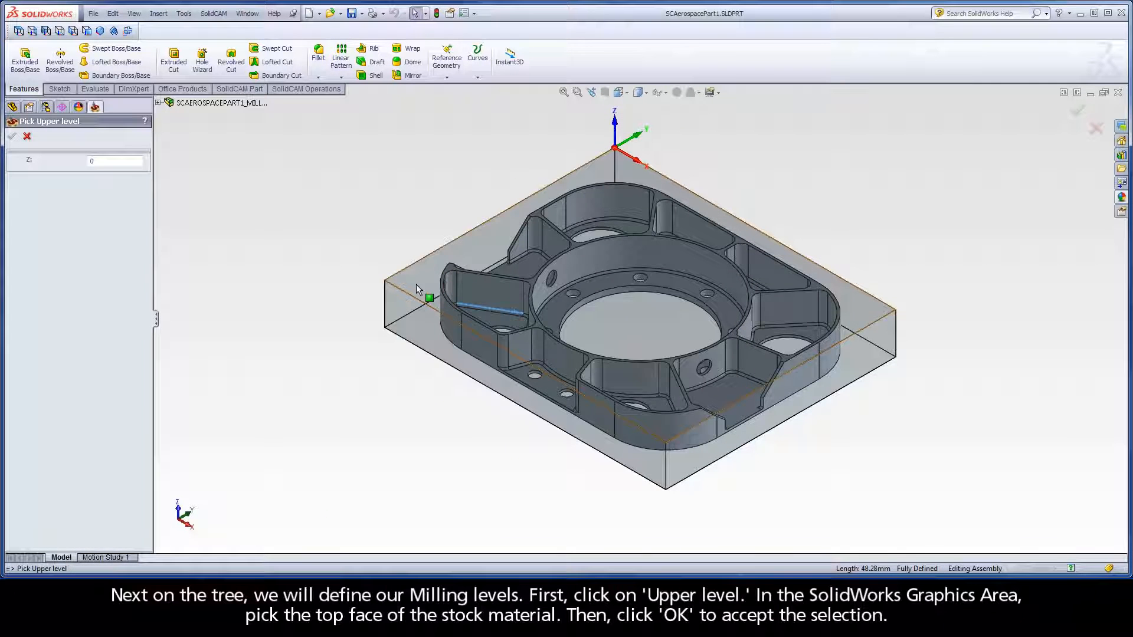
click(415, 282)
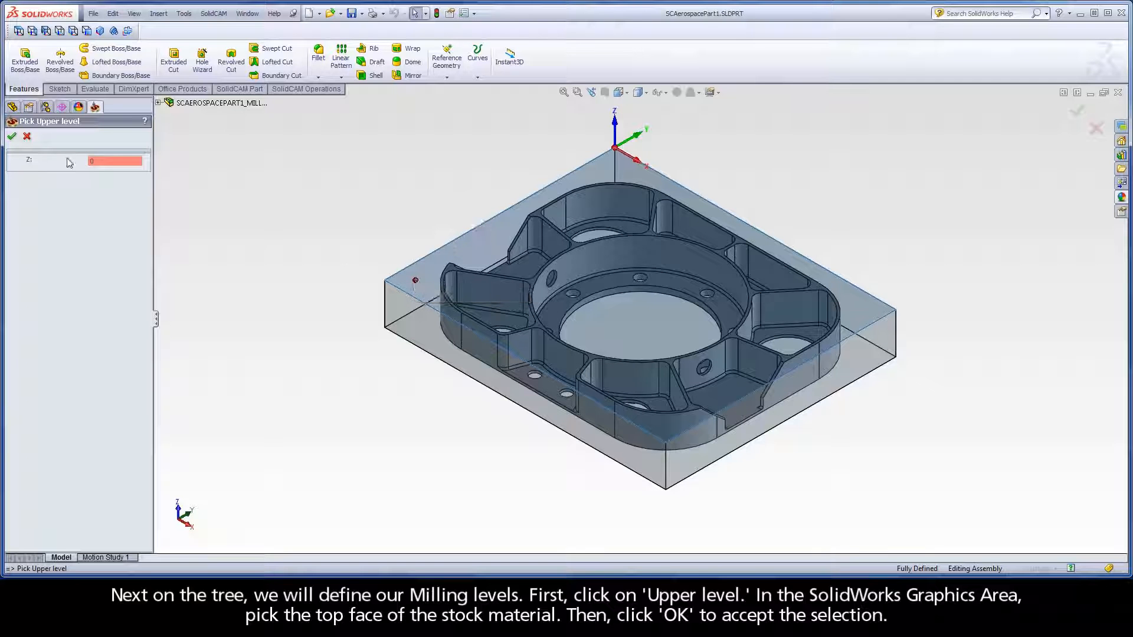
click(12, 137)
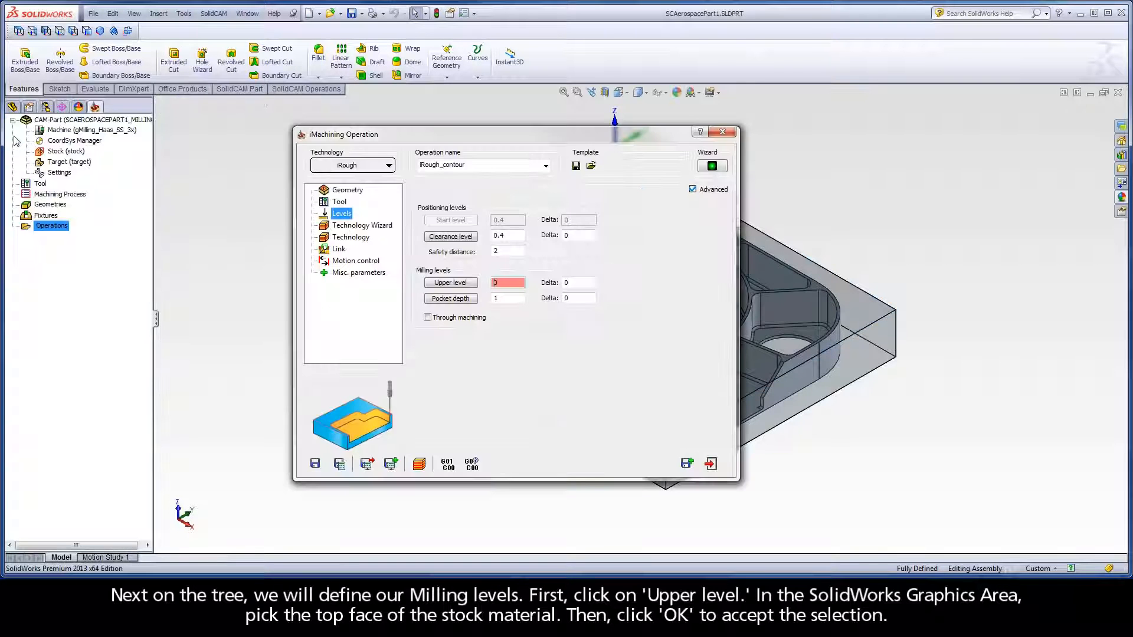
- Define the operation's pocket depth by picking a point on the lower contour of the closed pocket
click(450, 299)
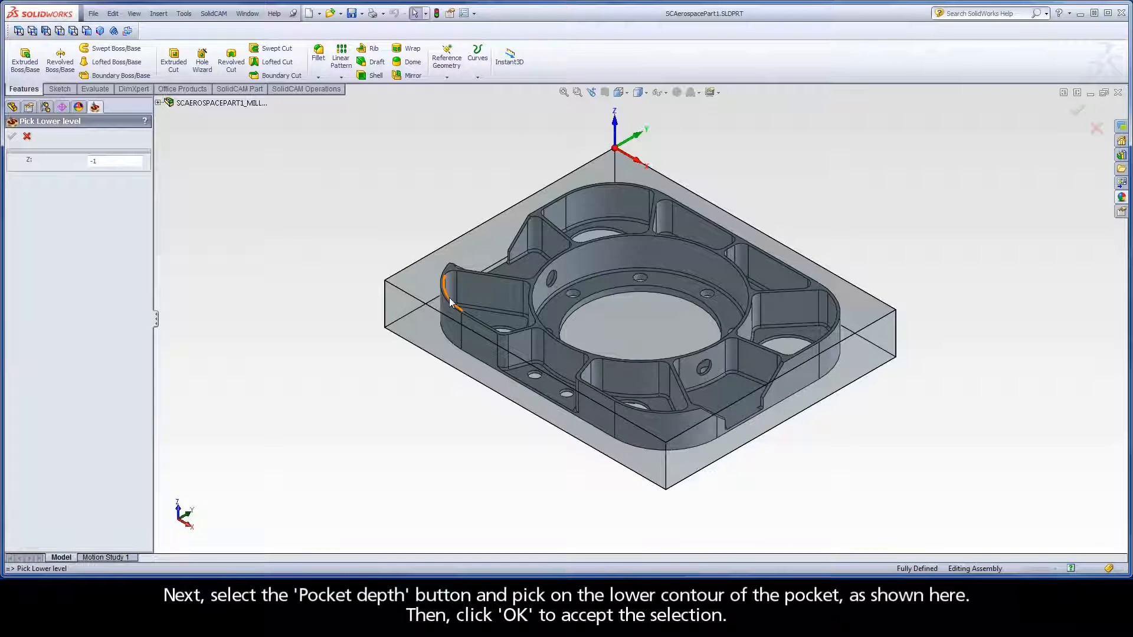
click(523, 314)
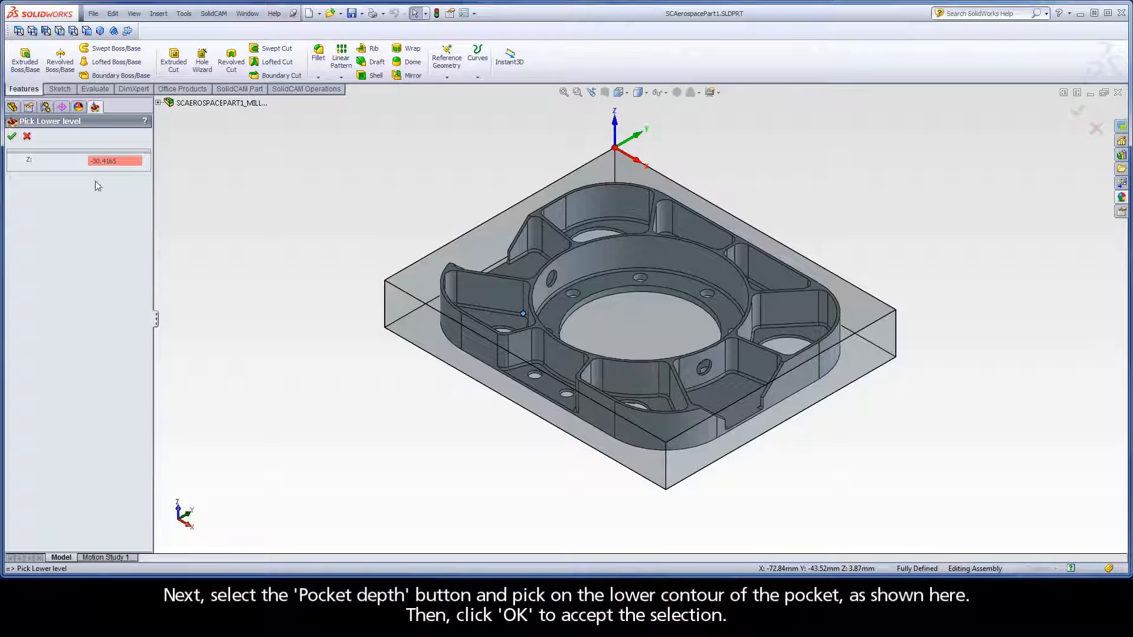
click(11, 136)
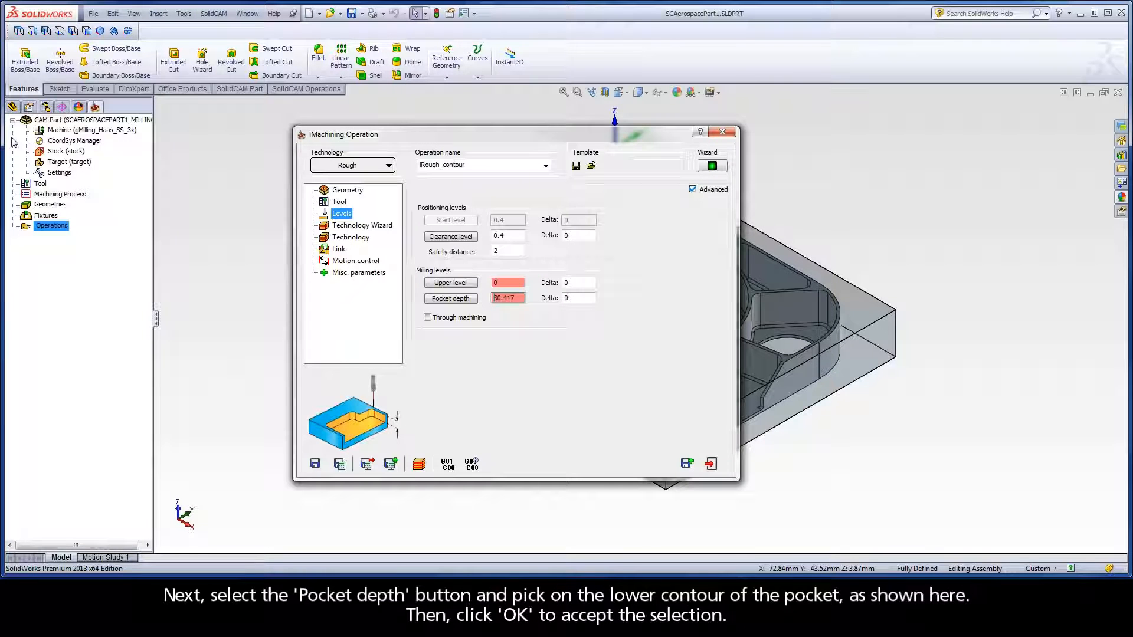
- Review the Technology Wizard's automatic cutting conditions, then save and calculate the iRough_contour operation, accepting the depth below the CoordSys lower level
click(355, 227)
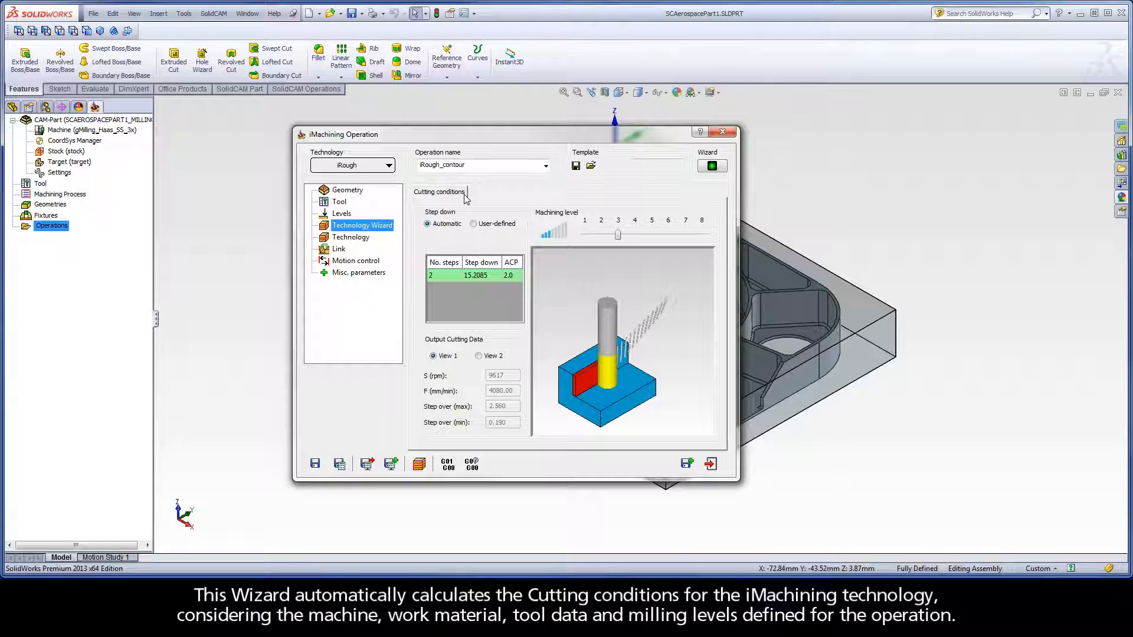
click(339, 466)
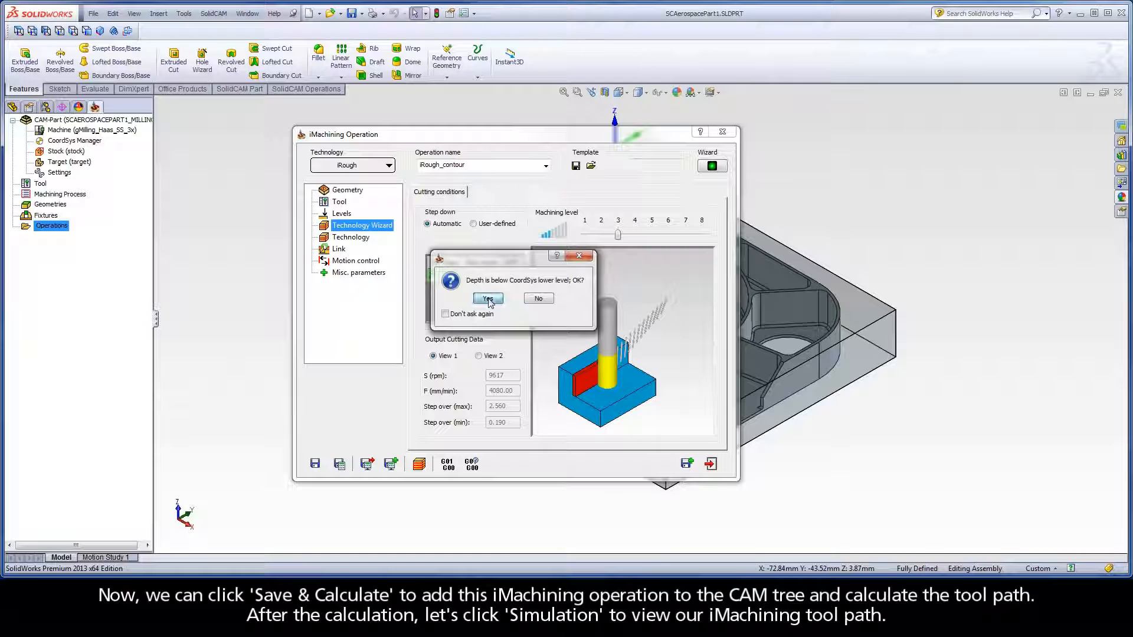
click(488, 298)
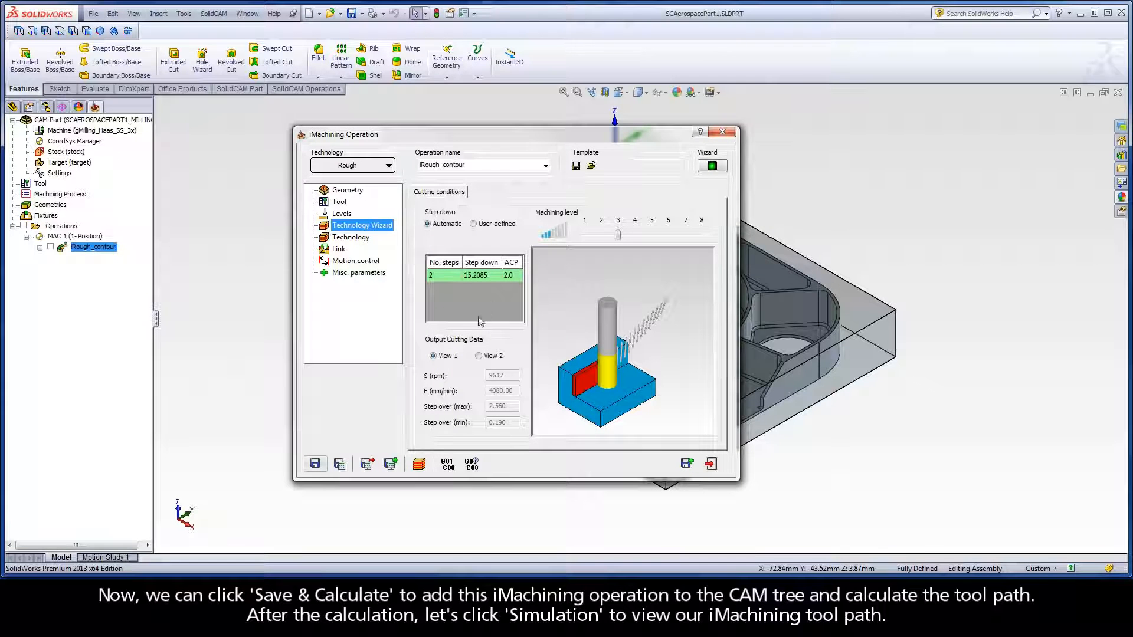
- Simulate the iRough_contour tool path in Host CAD mode on the 3D model, replaying it while raising the simulation speed to maximum
click(419, 465)
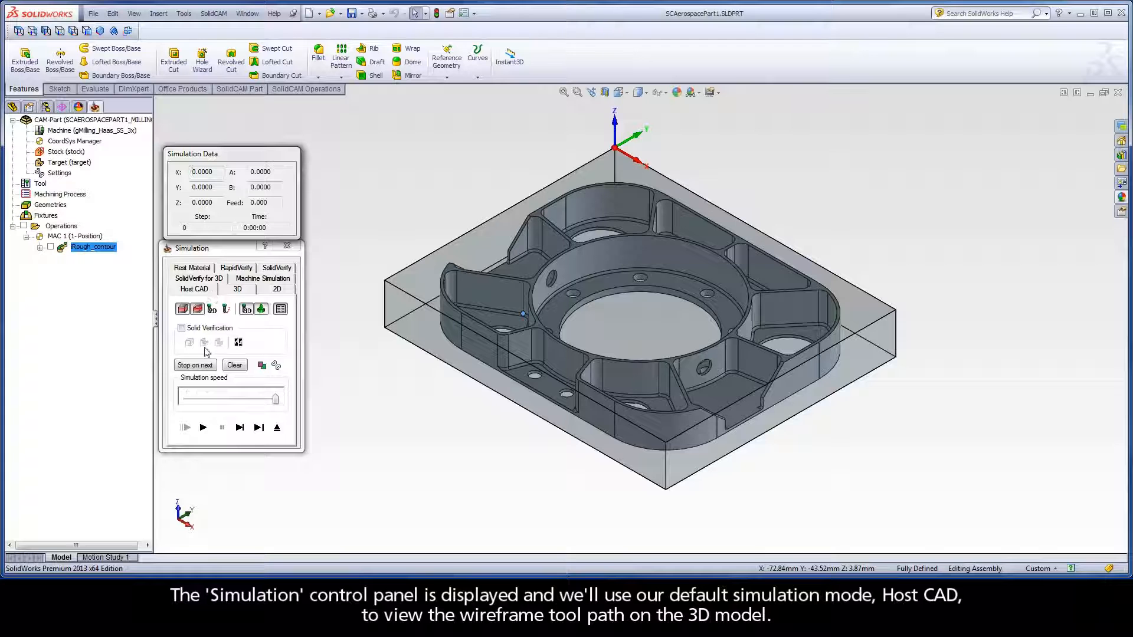
click(203, 427)
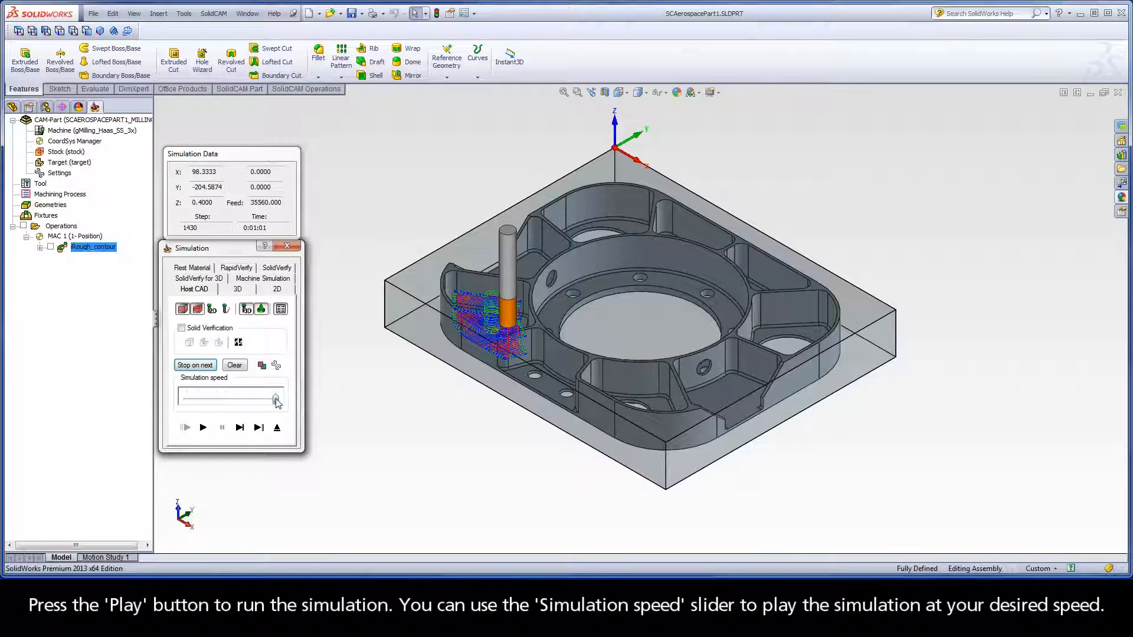
click(204, 428)
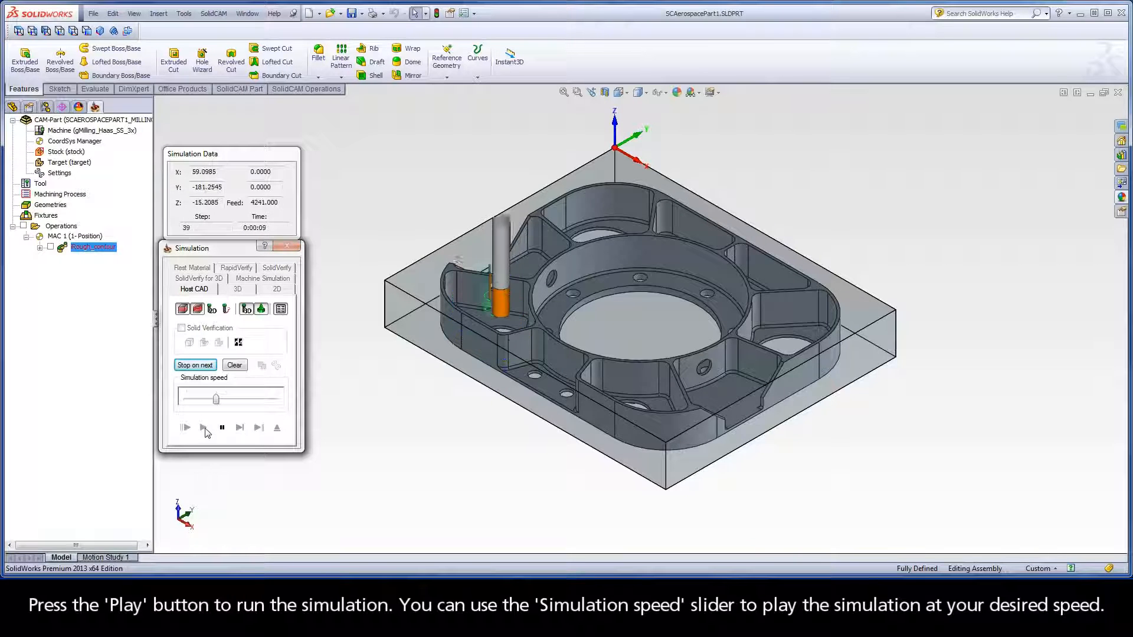
drag(217, 402, 275, 400)
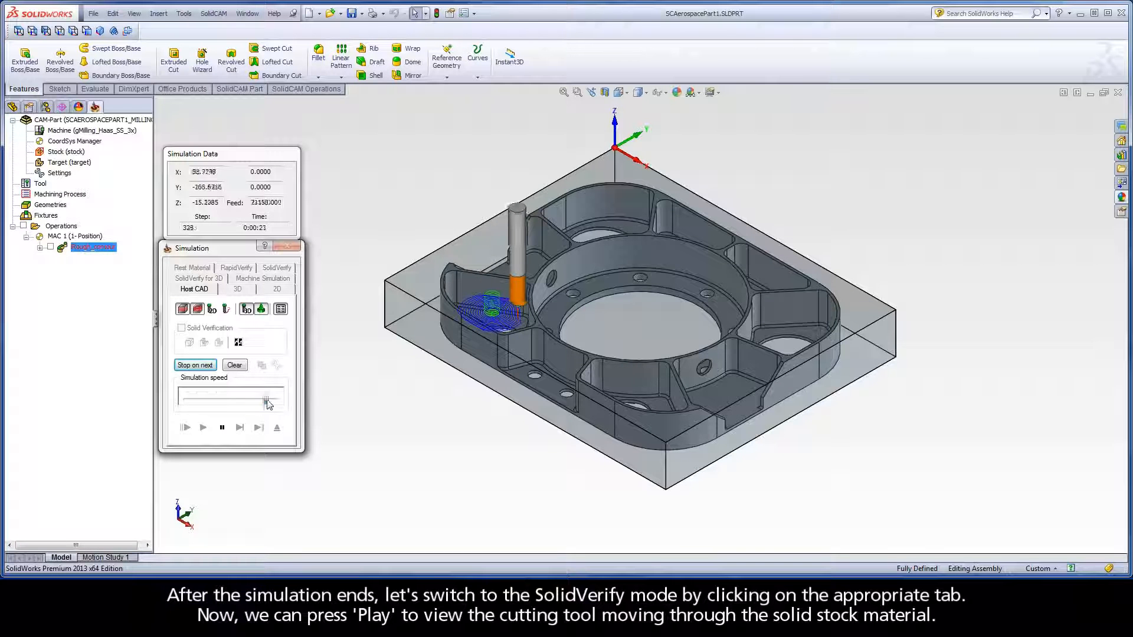
- Run the SolidVerify simulation of the pocket roughing on the solid stock, then exit back to the iMachining operation
click(277, 269)
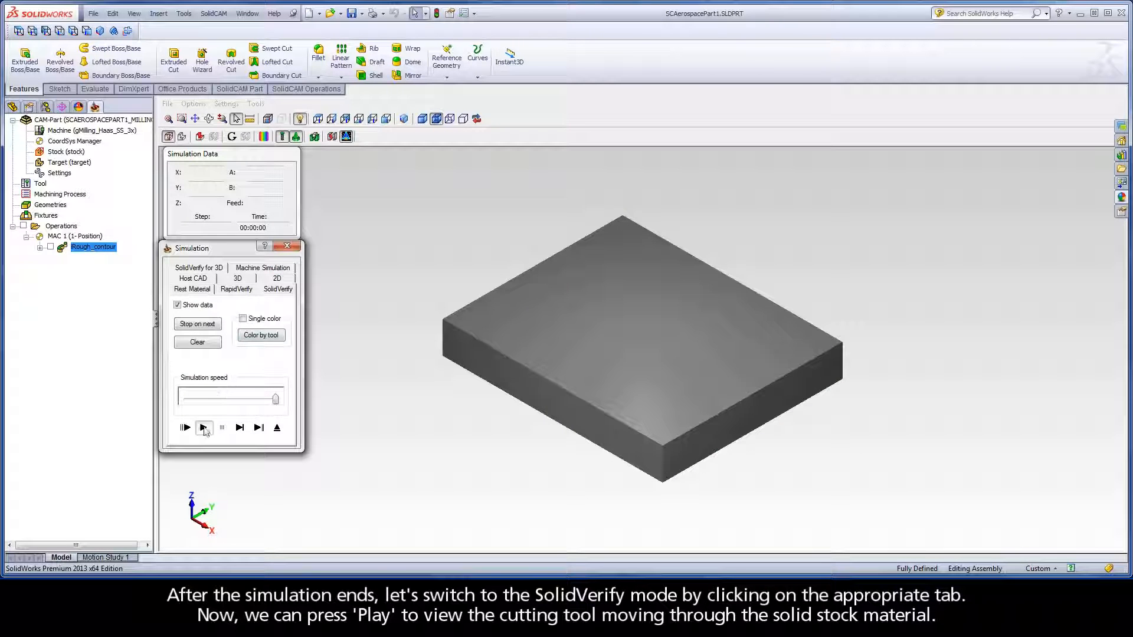
click(203, 428)
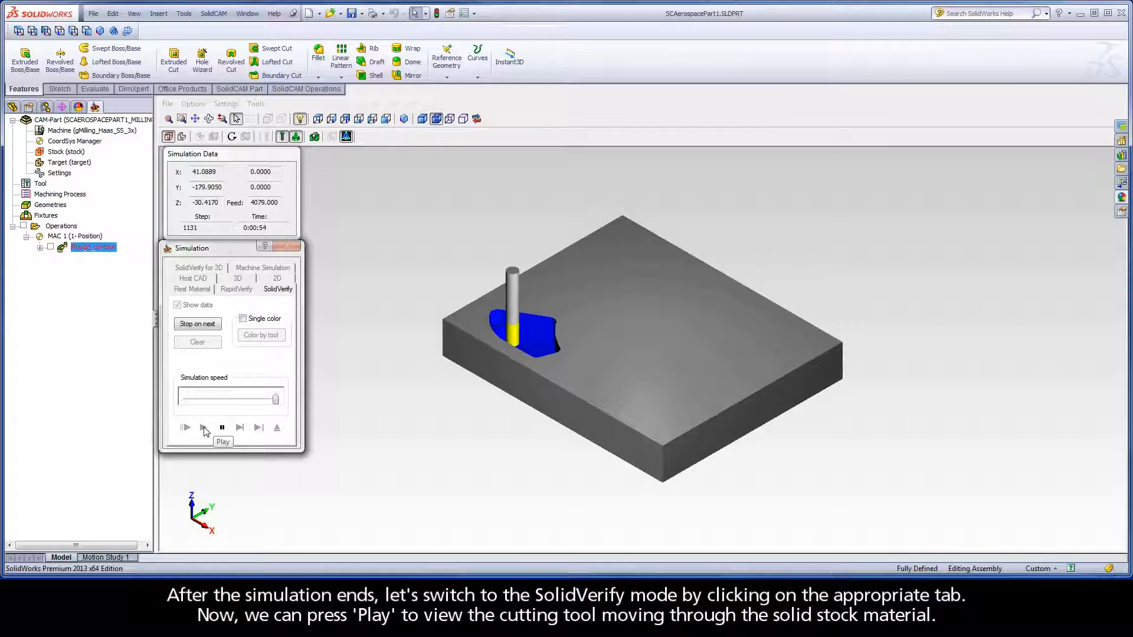
click(278, 428)
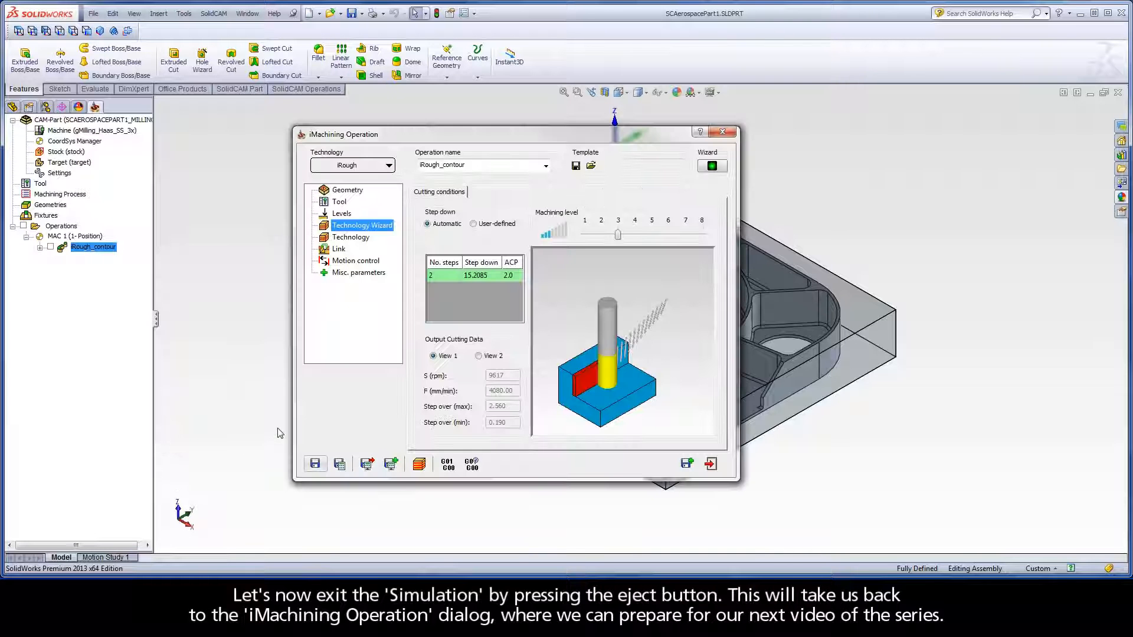